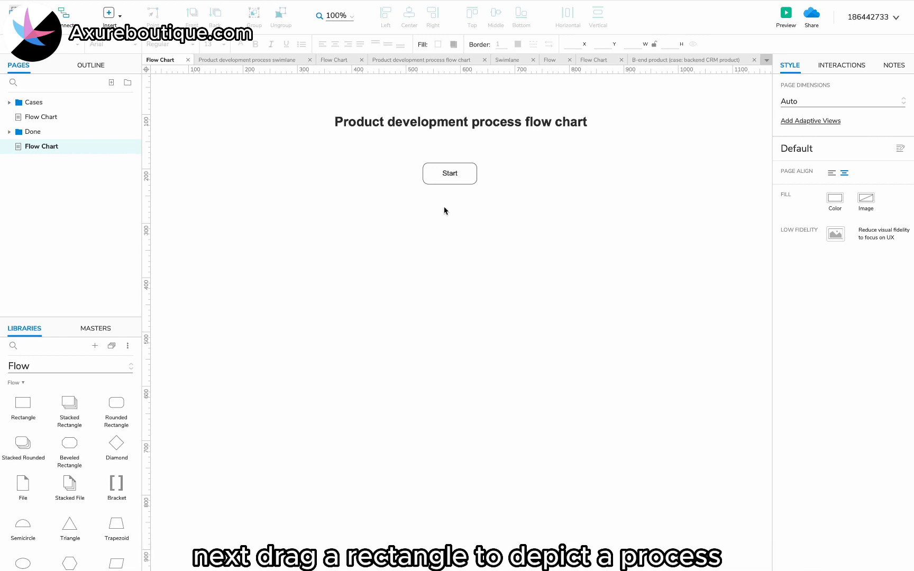
# - Add a Flow library rectangle directly below the Start shape and label it "User research"
pyautogui.moveTo(23, 405); pyautogui.dragTo(453, 225)
pyautogui.write('Us')
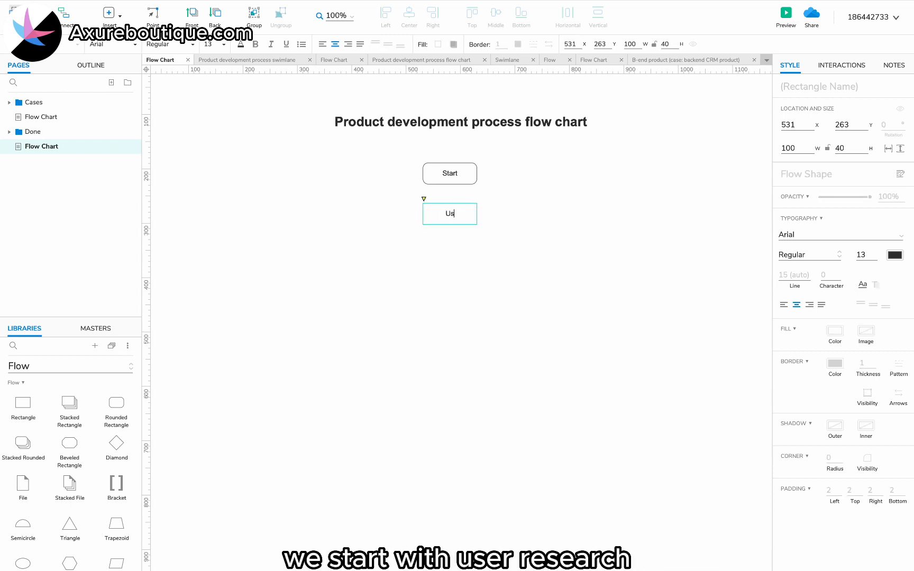
pyautogui.write('er research')
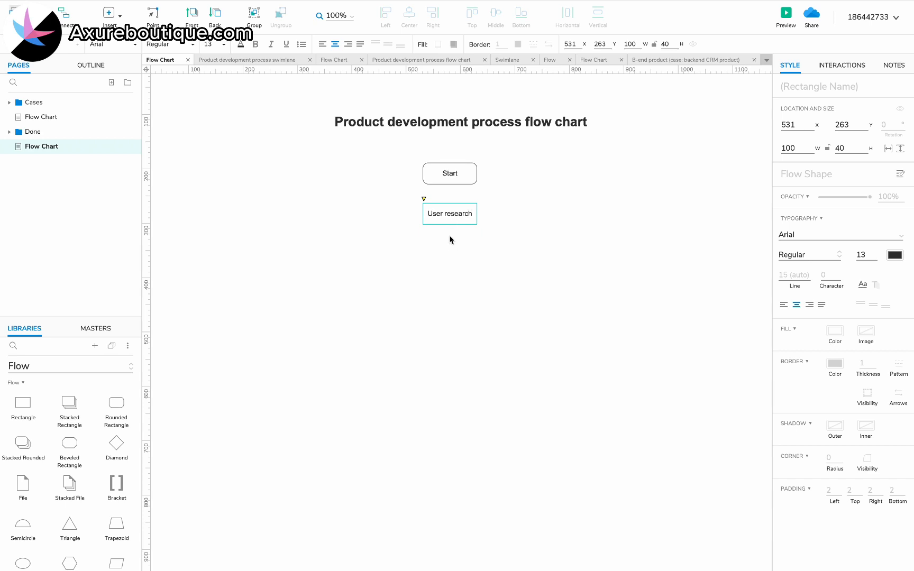
pyautogui.click(454, 251)
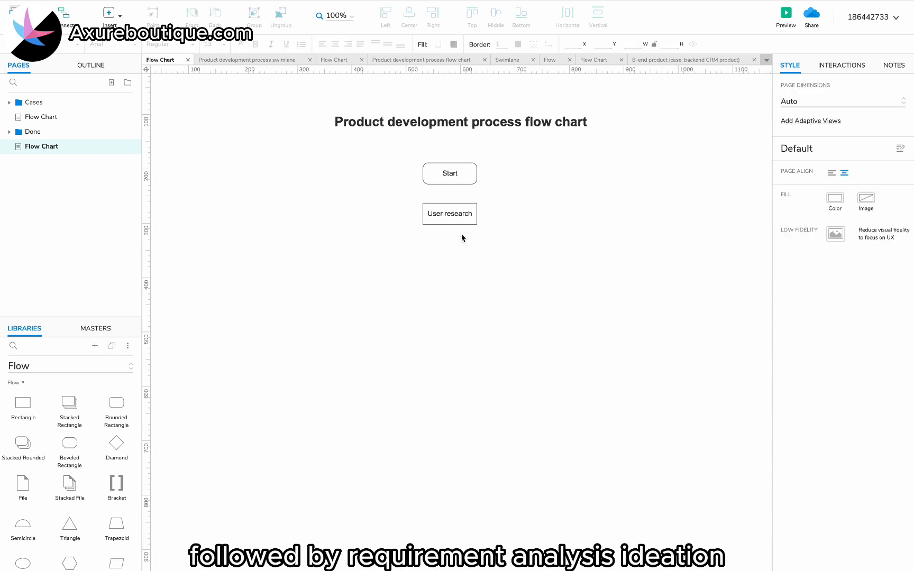
# - Duplicate the User research rectangle, place the copy directly below it and label it "Requirement analysis"
pyautogui.click(462, 219)
pyautogui.hotkey('ctrl', 'd')
pyautogui.moveTo(455, 221); pyautogui.dragTo(451, 260)
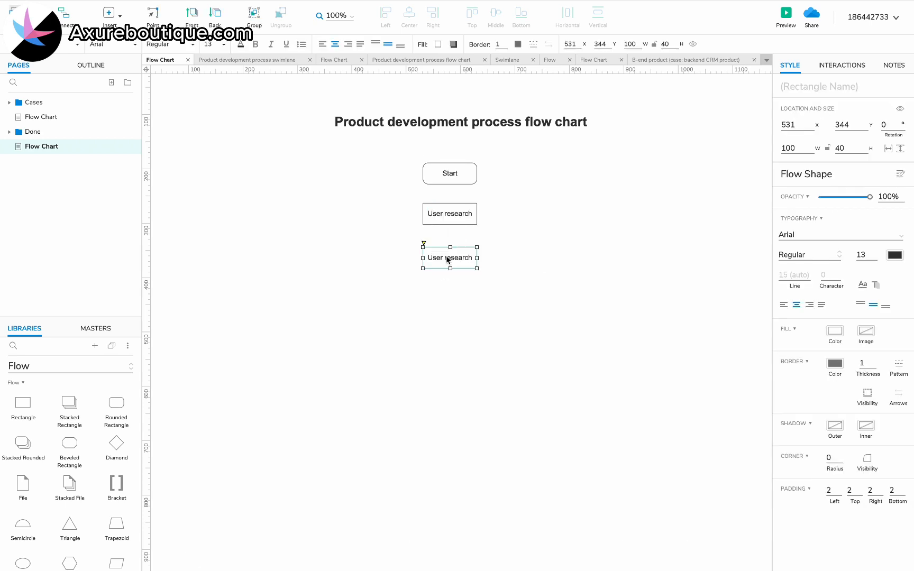
pyautogui.write('Requirement')
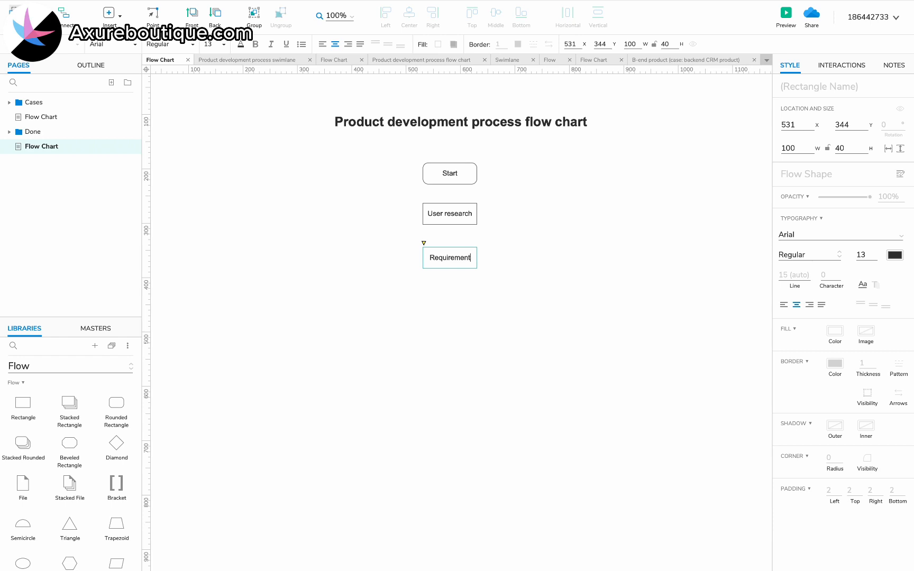
pyautogui.write(' analysis')
pyautogui.click(463, 337)
# - Duplicate the Requirement analysis rectangle, align the copy below it and label it "Ideation"
pyautogui.click(450, 259)
pyautogui.hotkey('ctrl', 'd')
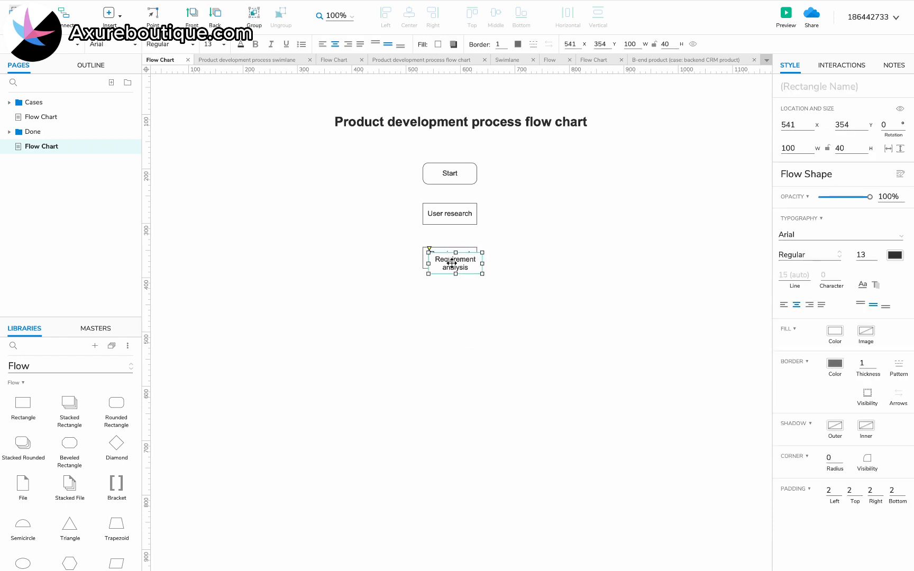
pyautogui.moveTo(450, 259); pyautogui.dragTo(447, 303)
pyautogui.doubleClick(447, 302)
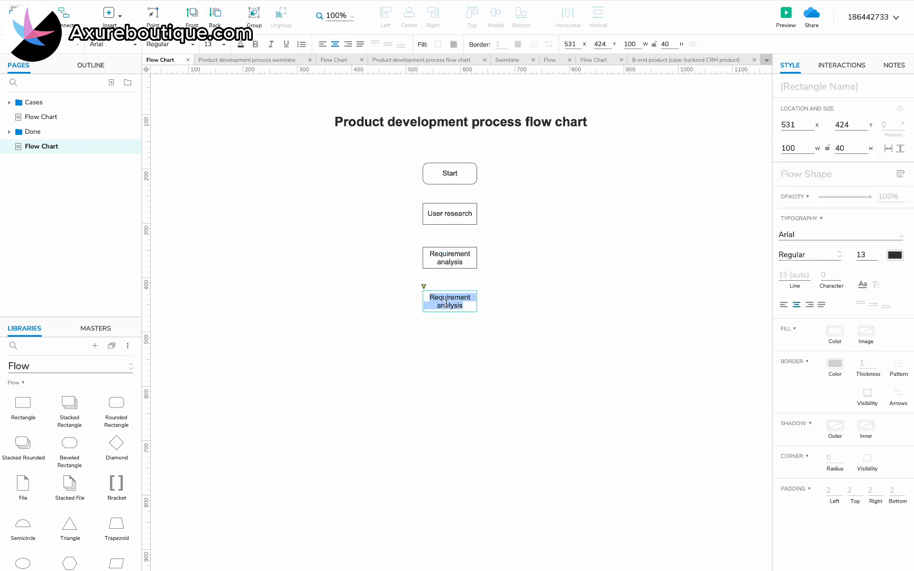
pyautogui.write('Ideation')
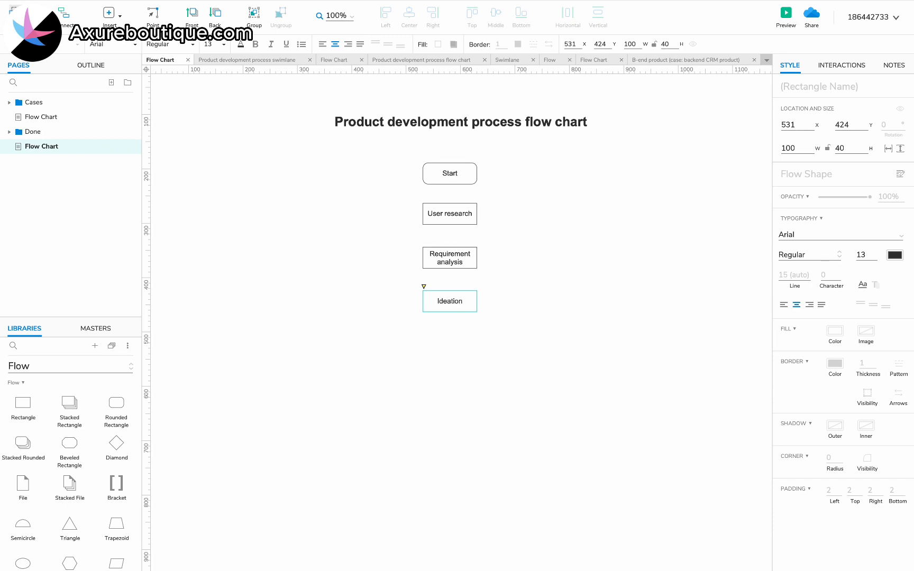
pyautogui.click(453, 325)
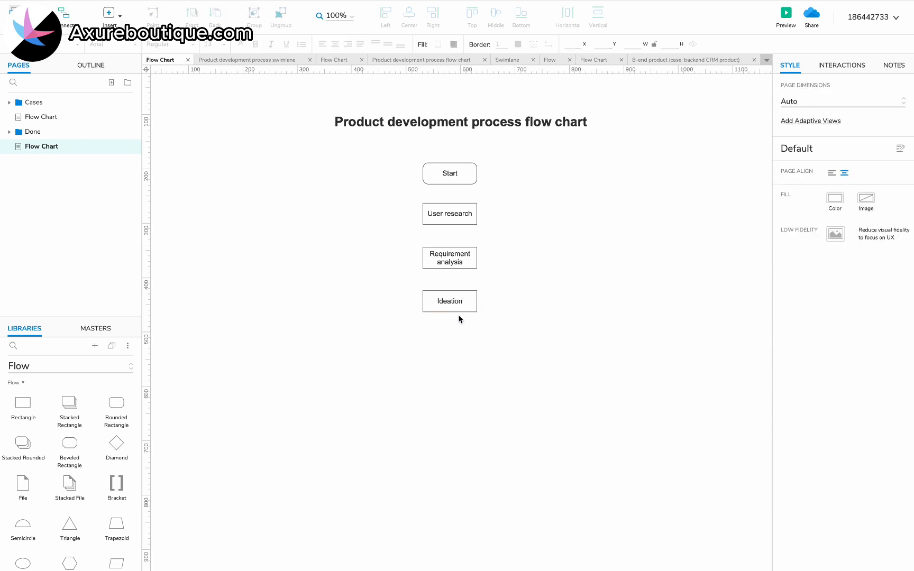
# - Duplicate the Ideation rectangle, align the copy below it and label it "Prototyping"
pyautogui.click(452, 302)
pyautogui.hotkey('ctrl', 'd')
pyautogui.moveTo(453, 302); pyautogui.dragTo(449, 344)
pyautogui.doubleClick(449, 345)
pyautogui.write('Prototyping')
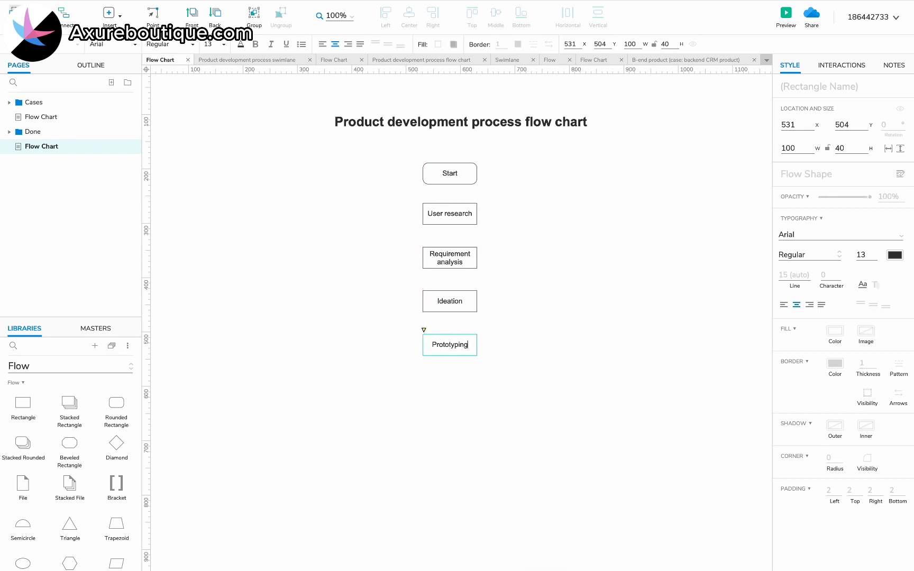
pyautogui.click(470, 381)
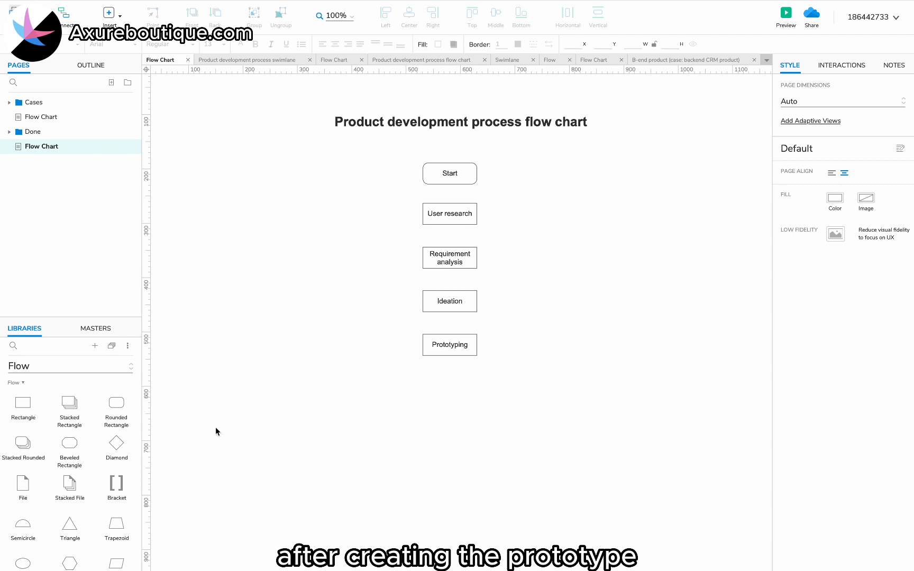
# - Add a decision diamond below the Prototyping rectangle and label it "Client approval"
pyautogui.moveTo(118, 446); pyautogui.dragTo(423, 383)
pyautogui.doubleClick(458, 395)
pyautogui.write('C')
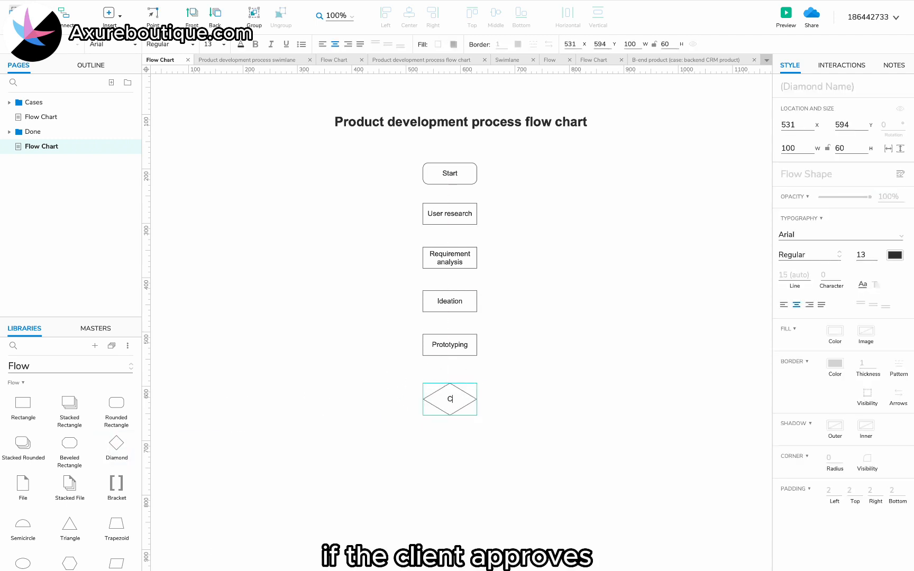
pyautogui.write('lient approval')
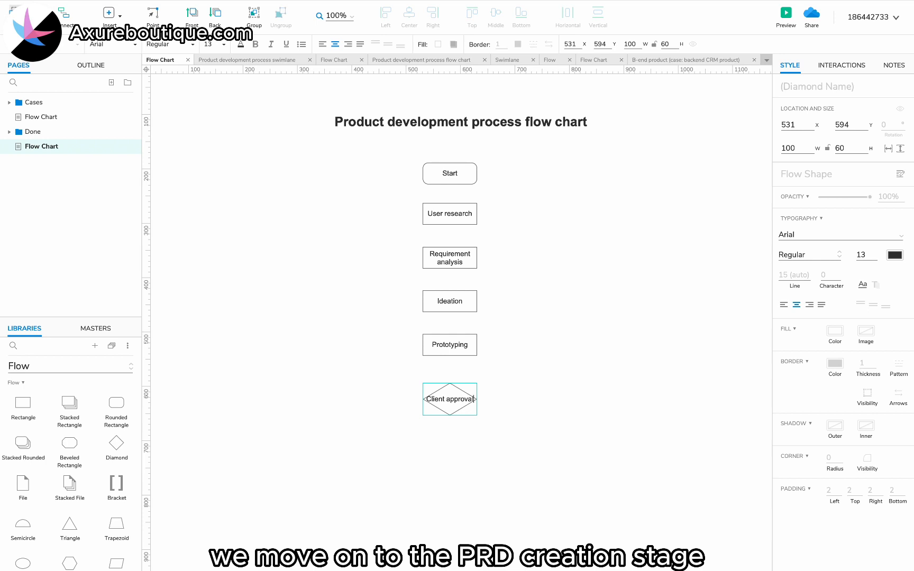
pyautogui.click(486, 426)
# - Place a copy of the Prototyping rectangle below the Client approval diamond and label it "PRD creation"
pyautogui.click(456, 353)
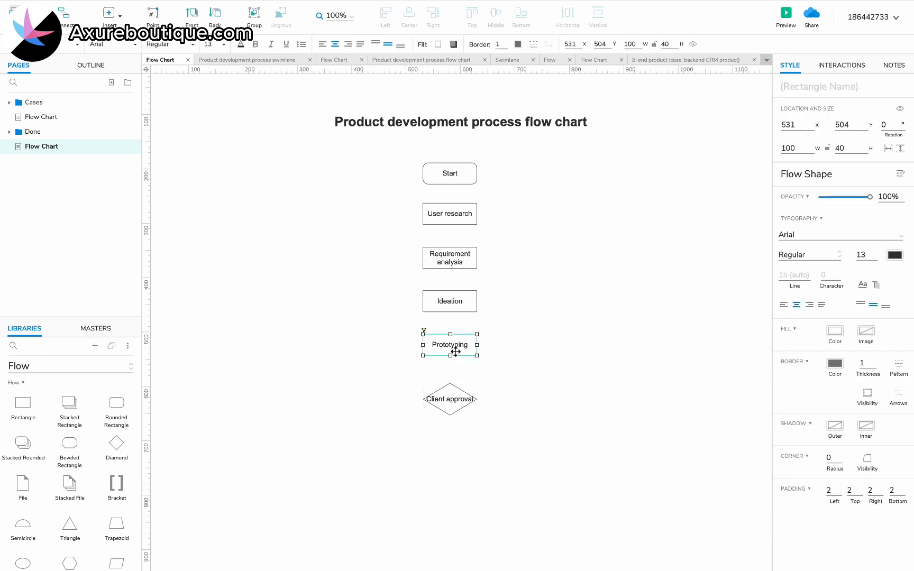
pyautogui.moveTo(456, 353); pyautogui.dragTo(449, 449)
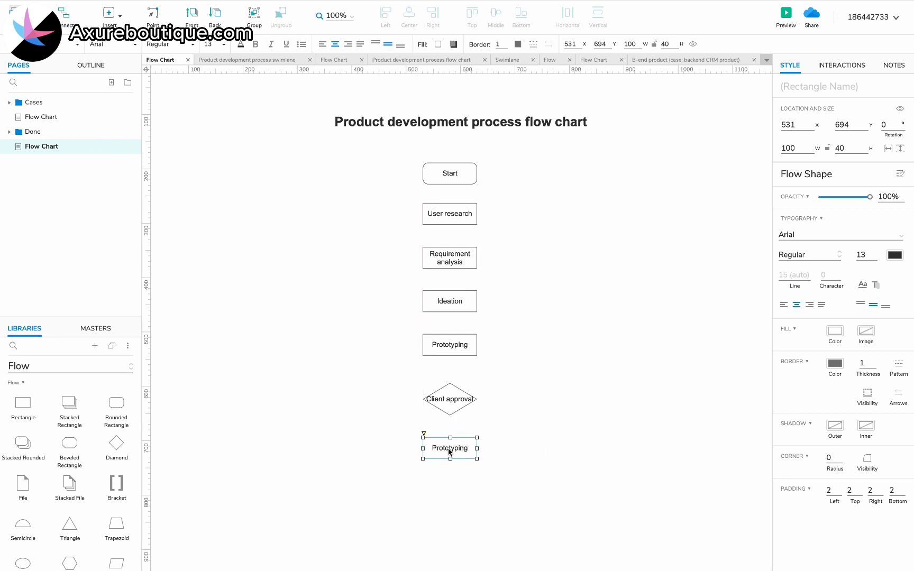
pyautogui.doubleClick(449, 448)
pyautogui.write('PRD')
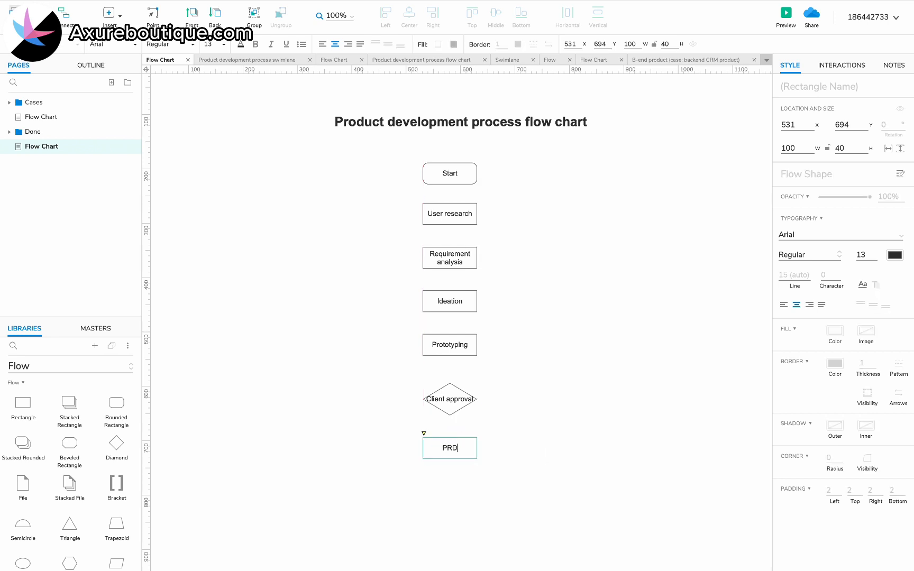
pyautogui.write(' creation')
pyautogui.click(524, 431)
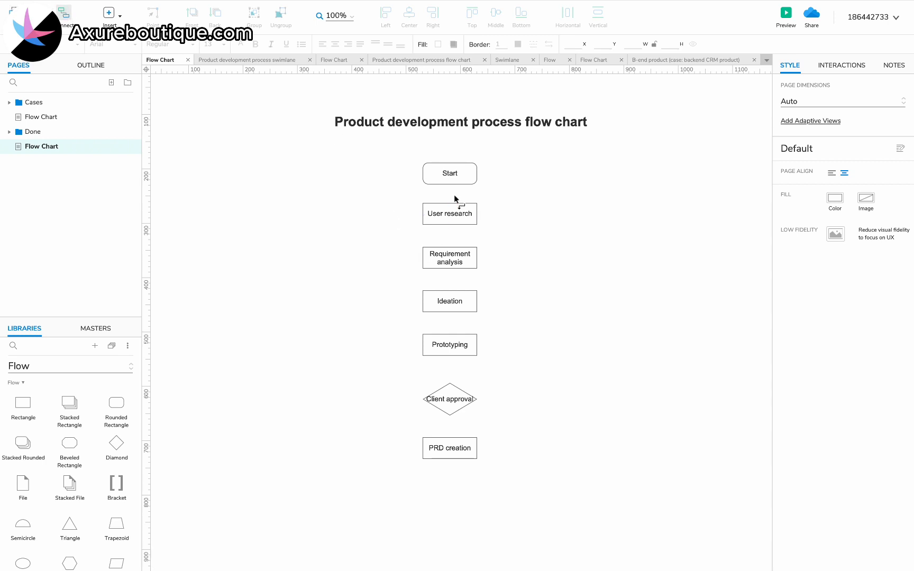
# - Connect the shapes in order from Start down to PRD creation, and link Client approval back to Prototyping
pyautogui.moveTo(451, 185); pyautogui.dragTo(451, 438)
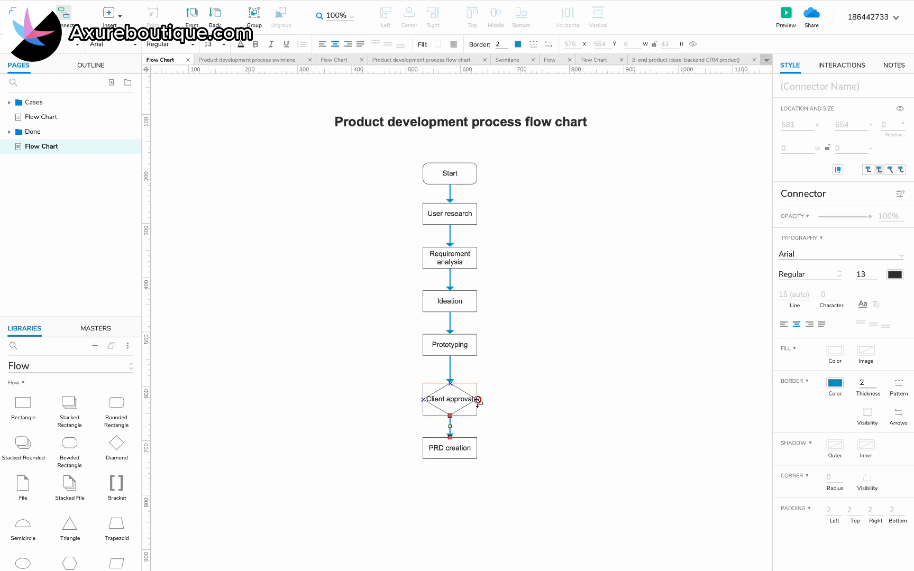
pyautogui.moveTo(478, 400); pyautogui.dragTo(479, 345)
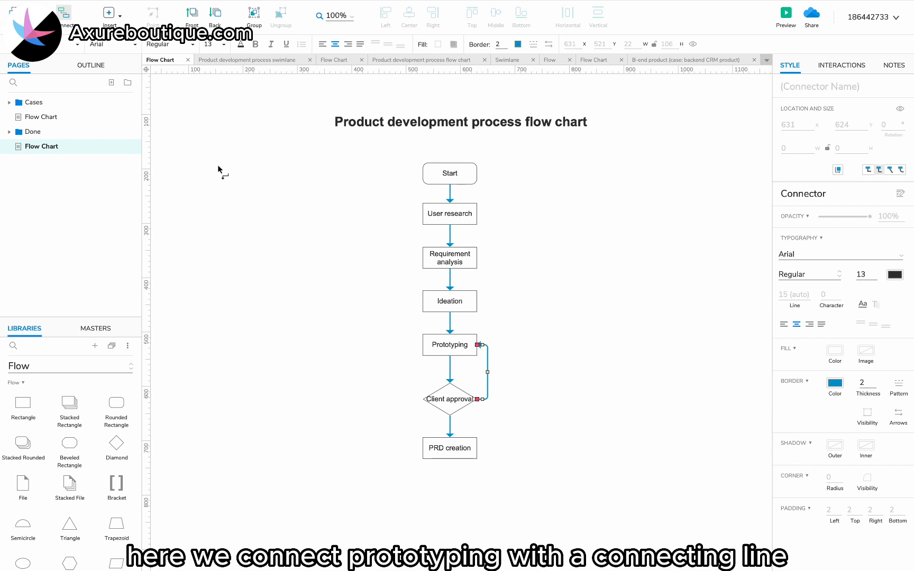
# - Add a Default library label reading "Yes" beside the connector from Client approval to PRD creation
pyautogui.click(68, 366)
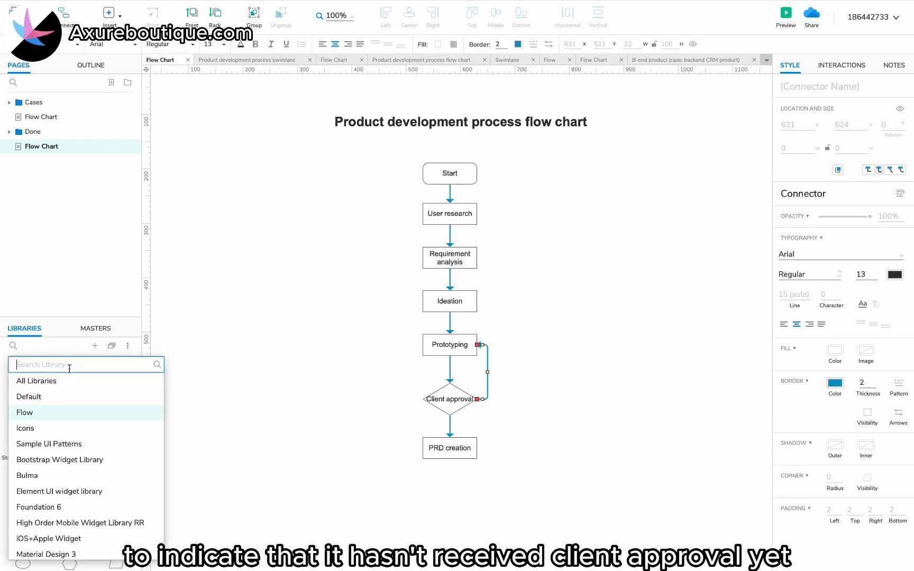
pyautogui.click(58, 397)
pyautogui.scroll(-2, 82, 476)
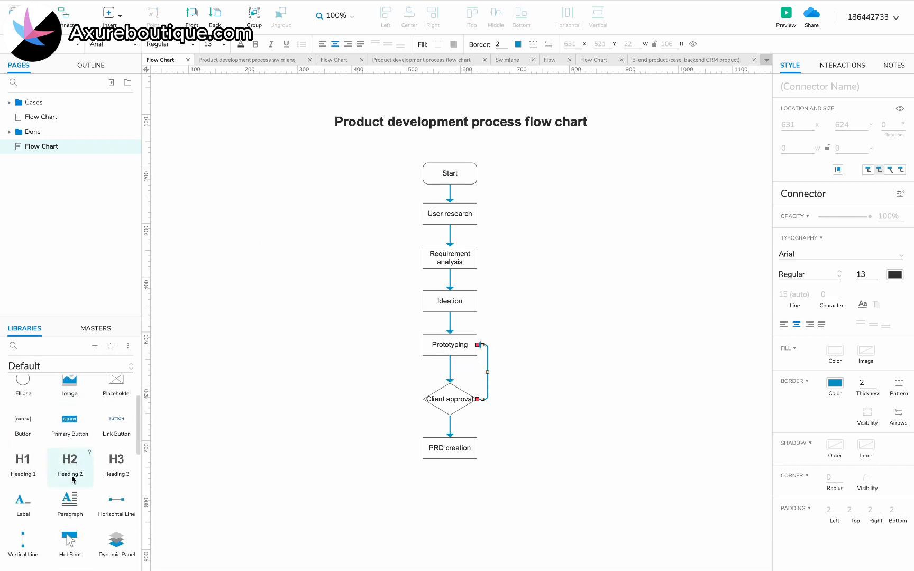
pyautogui.moveTo(23, 506); pyautogui.dragTo(467, 425)
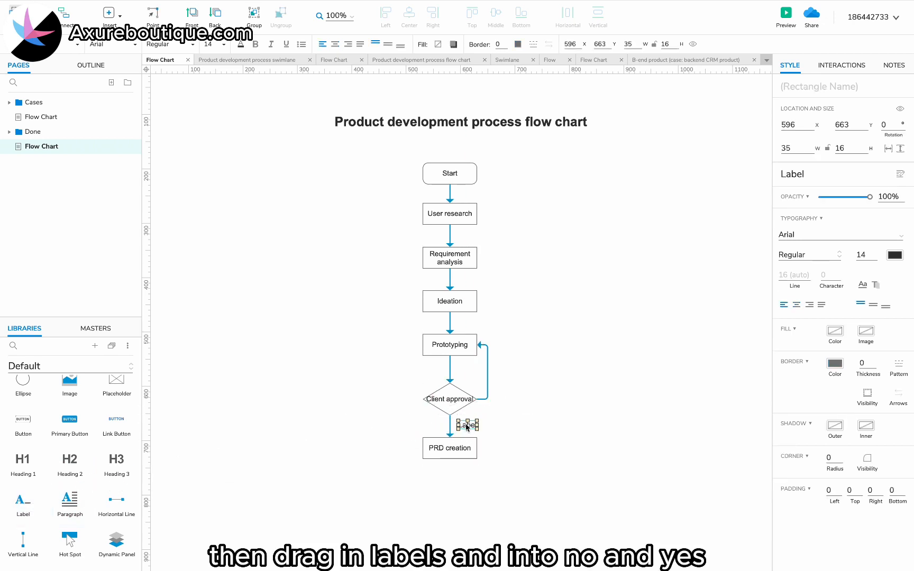
pyautogui.doubleClick(467, 425)
pyautogui.press('BackSpace')
pyautogui.write('Yes')
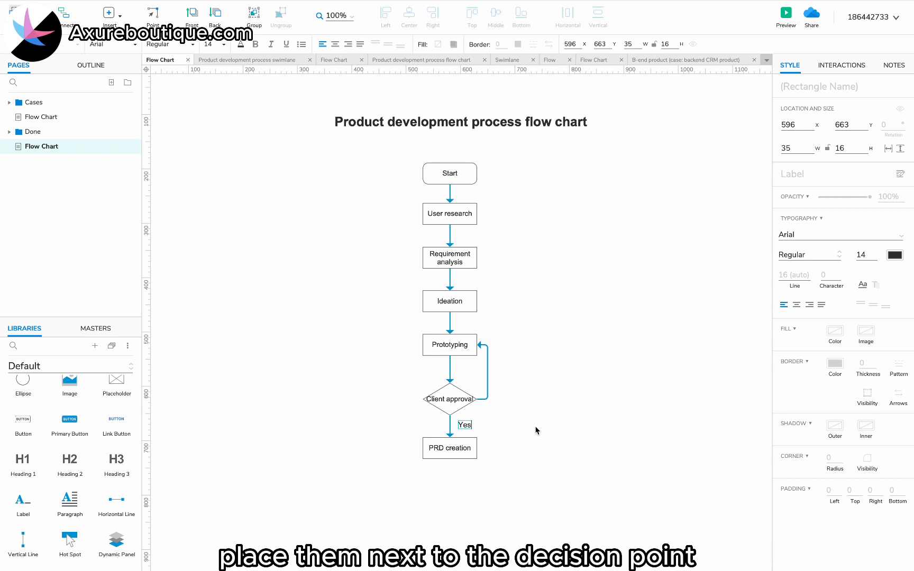
pyautogui.click(536, 431)
# - Place a copy of the Yes label beside the connector returning to Prototyping and change its text to "No"
pyautogui.click(465, 425)
pyautogui.moveTo(465, 425); pyautogui.dragTo(498, 374)
pyautogui.doubleClick(498, 372)
pyautogui.write('No')
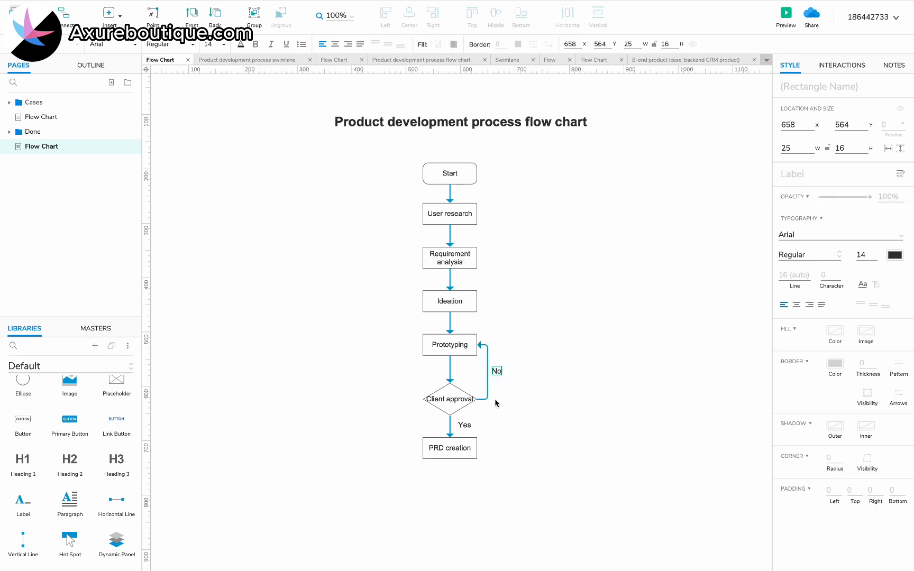
pyautogui.click(503, 415)
# - Place a copy of the PRD creation rectangle directly below it and label it "UI/UX design"
pyautogui.moveTo(454, 447); pyautogui.dragTo(450, 489)
pyautogui.doubleClick(450, 491)
pyautogui.write('UI/')
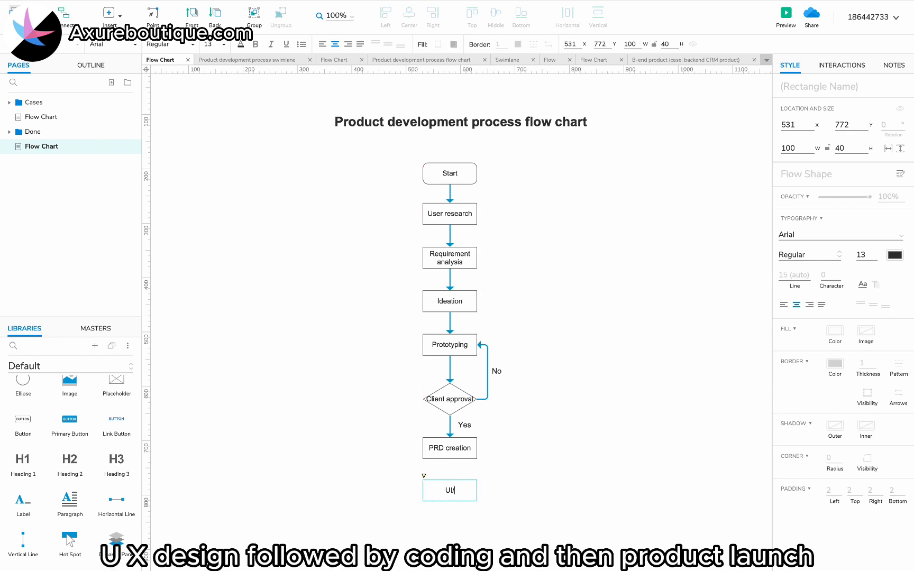
pyautogui.write('UX design')
pyautogui.click(526, 506)
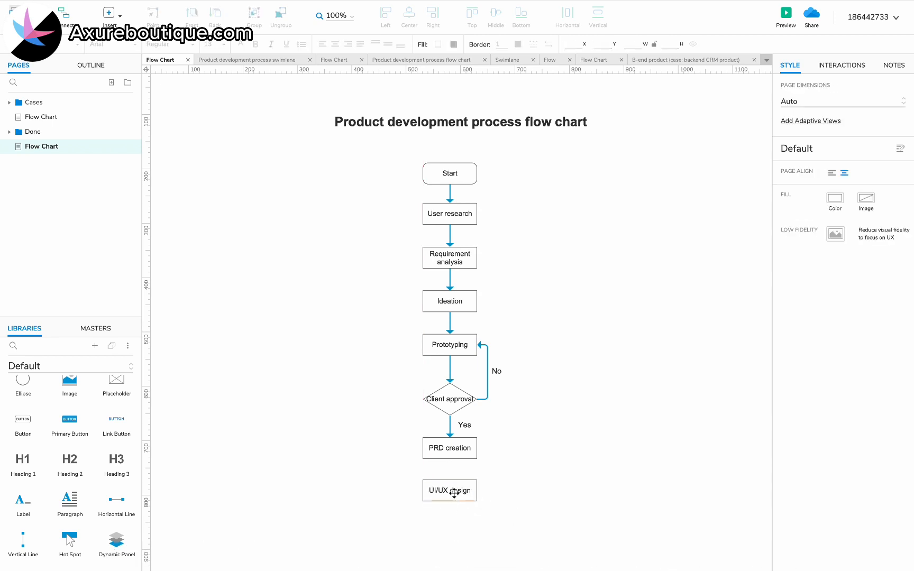
# - Duplicate the UI/UX design rectangle, align the copy below it and label it "Coding"
pyautogui.click(454, 492)
pyautogui.scroll(-2, 459, 525)
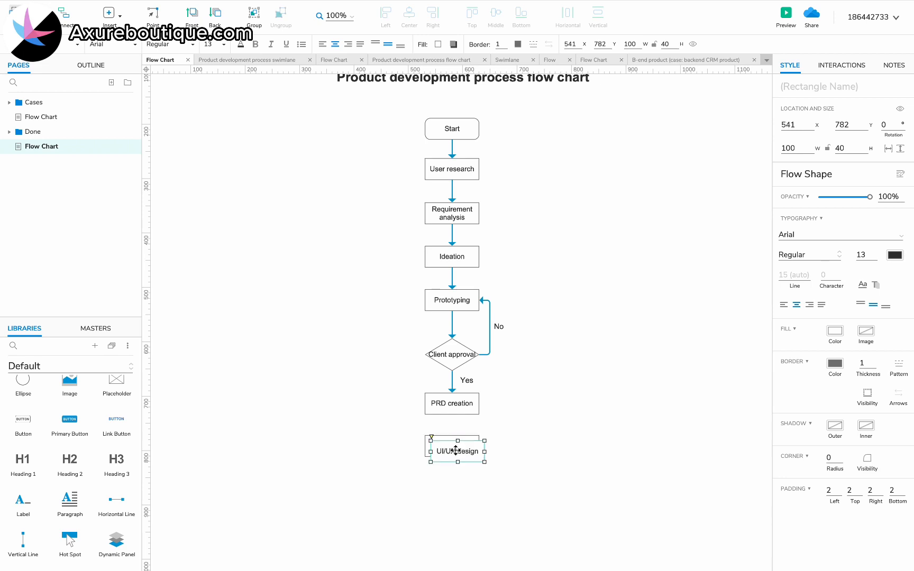
pyautogui.moveTo(455, 450); pyautogui.dragTo(451, 487)
pyautogui.doubleClick(452, 487)
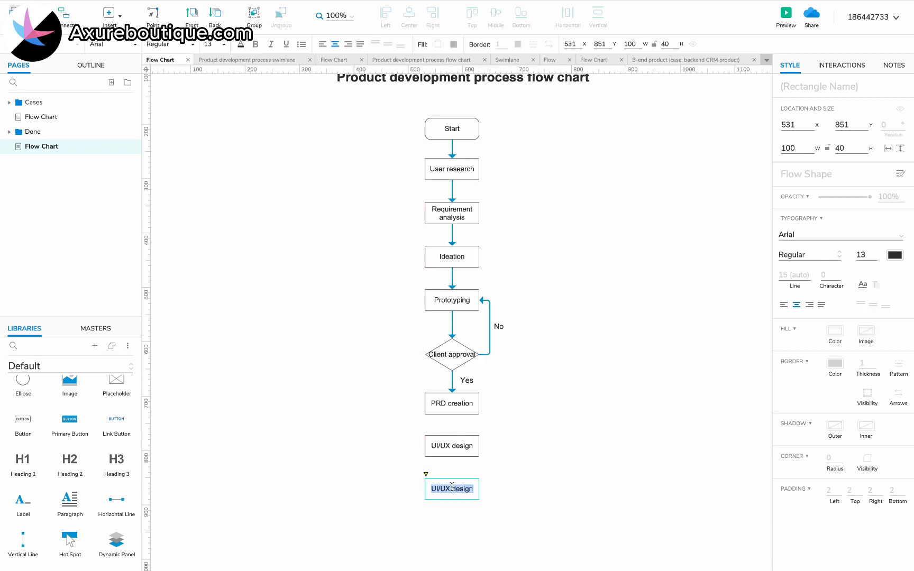
pyautogui.write('Coding')
pyautogui.press('Escape')
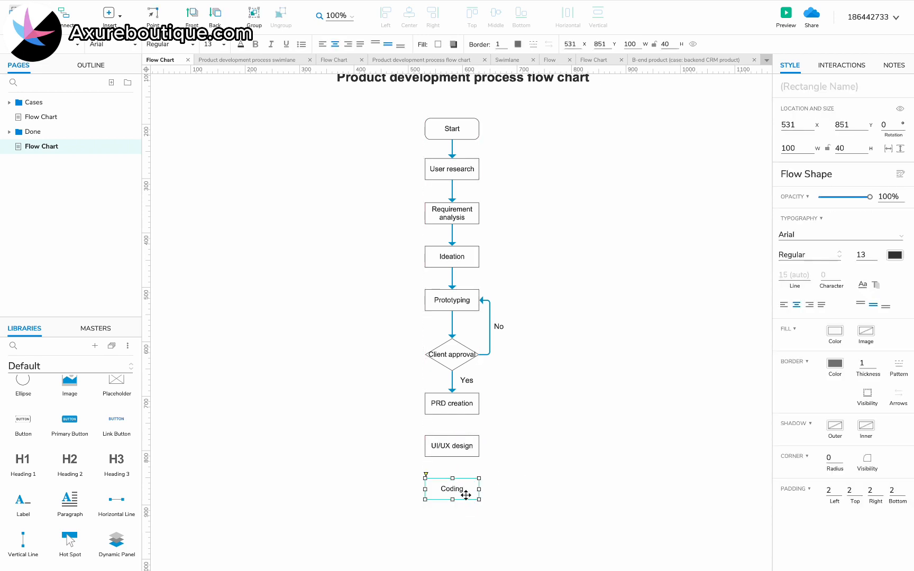
# - Place a copy of the Coding rectangle directly below it and label it "Product launch"
pyautogui.moveTo(454, 490); pyautogui.dragTo(452, 532)
pyautogui.doubleClick(453, 533)
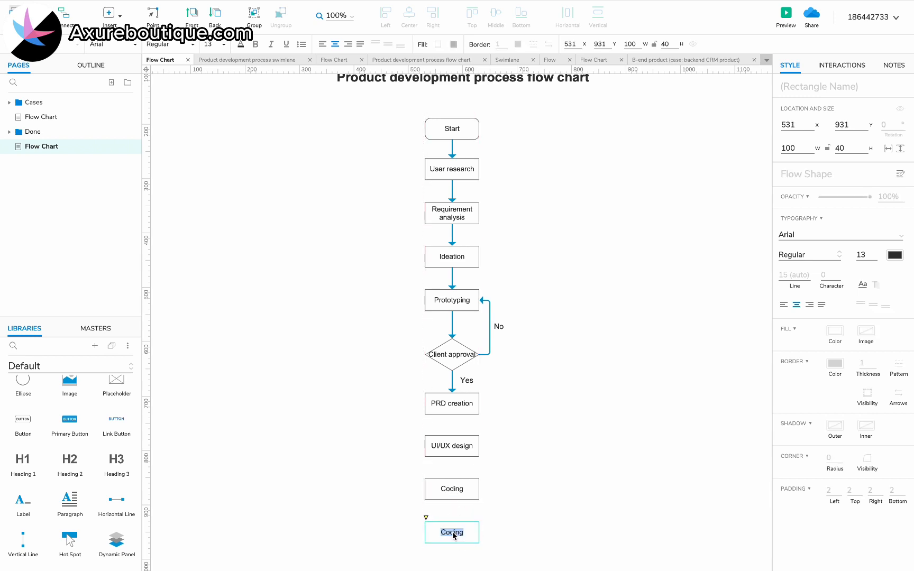
pyautogui.write('Product launch')
pyautogui.click(535, 523)
# - Add a Flow library rounded rectangle labelled "End" below Product launch, aligned with the column of shapes
pyautogui.scroll(-1, 533, 523)
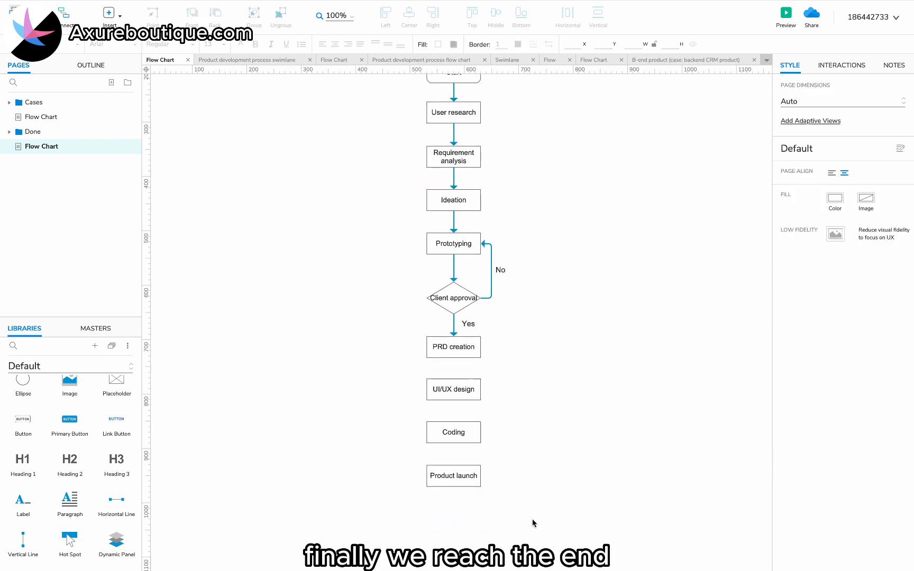
pyautogui.scroll(-1, 533, 523)
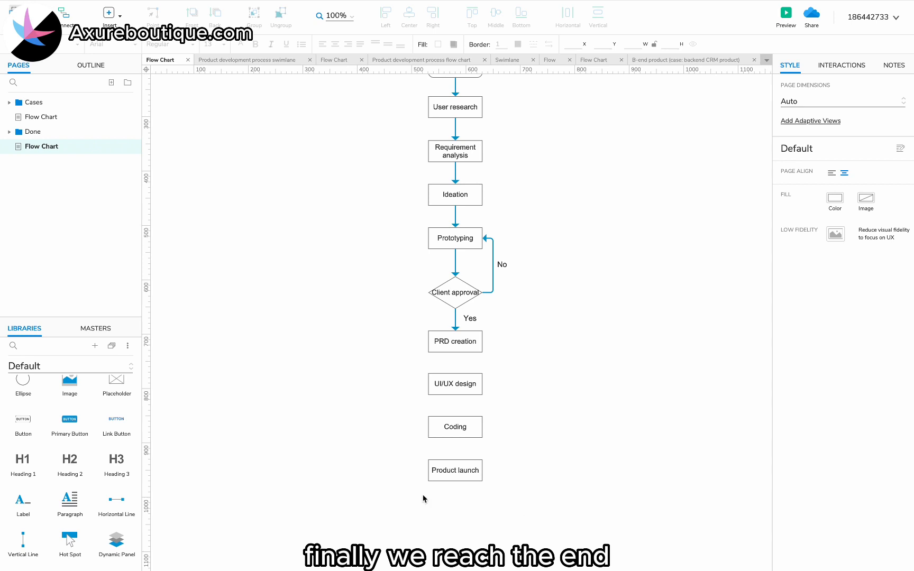
pyautogui.click(52, 366)
pyautogui.click(53, 412)
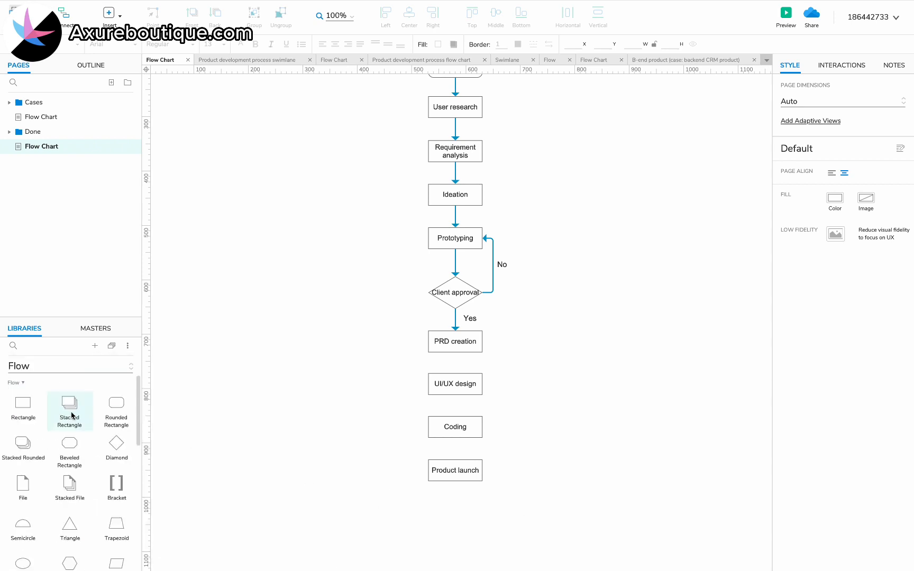
pyautogui.moveTo(115, 406); pyautogui.dragTo(433, 508)
pyautogui.doubleClick(456, 520)
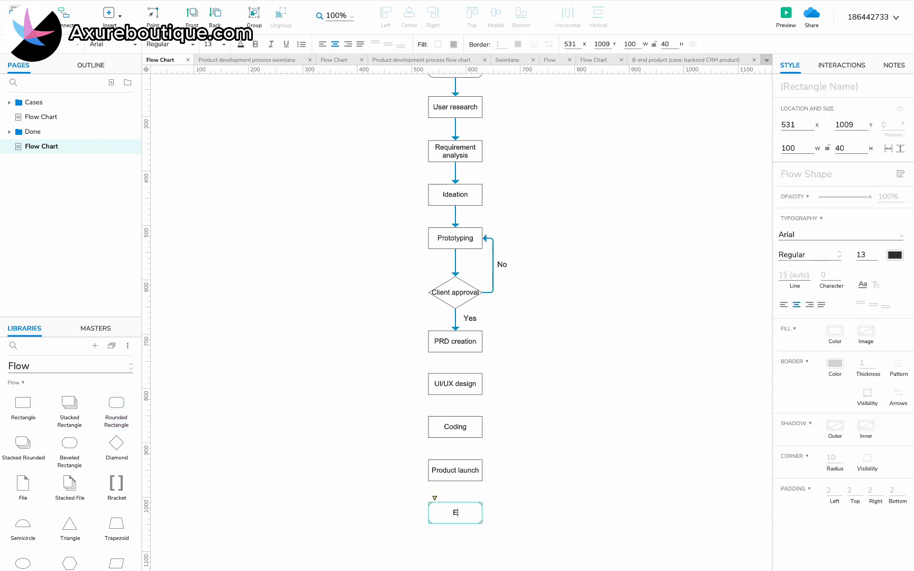
pyautogui.click(531, 524)
pyautogui.click(471, 515)
pyautogui.moveTo(471, 514); pyautogui.dragTo(467, 517)
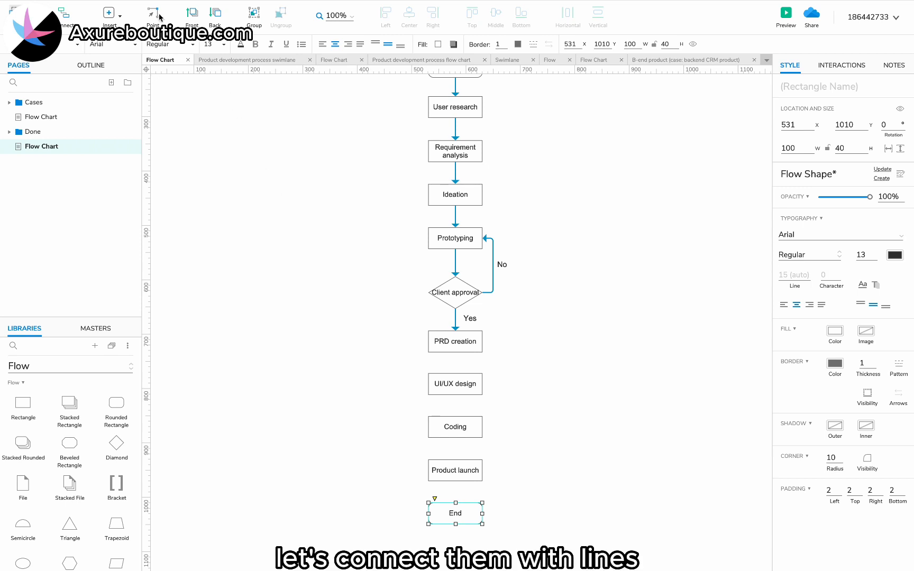
# - Link PRD creation, UI/UX design, Coding, Product launch and End in sequence with downward connectors
pyautogui.click(64, 14)
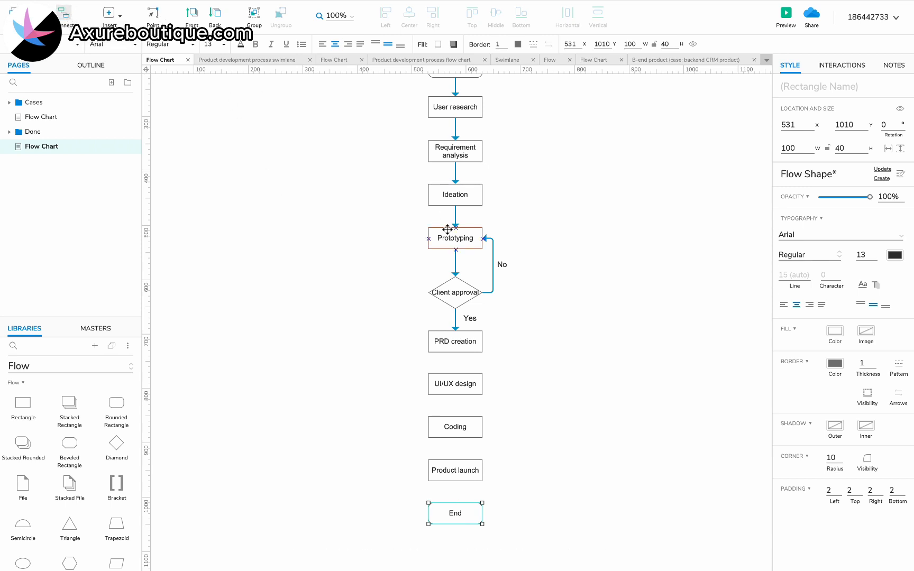
pyautogui.moveTo(455, 353); pyautogui.dragTo(456, 504)
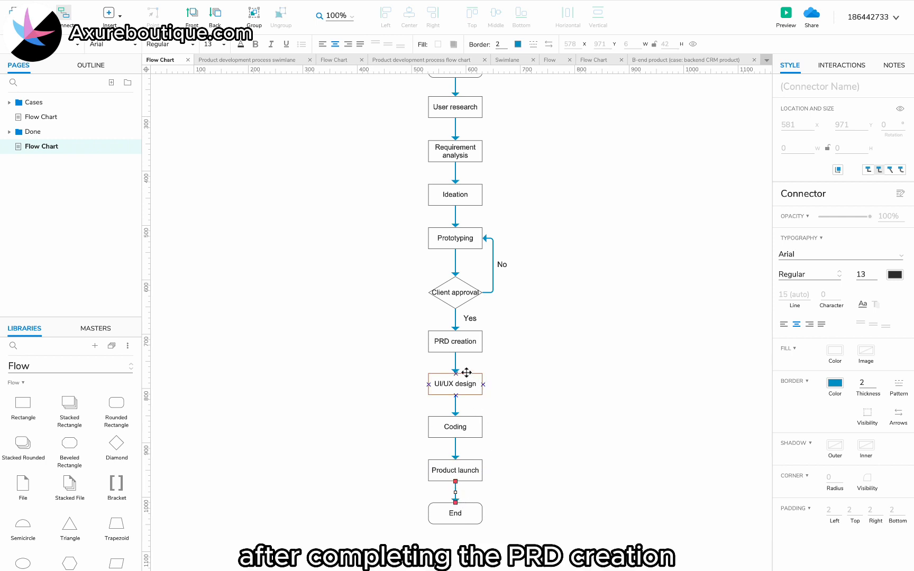
# - Delete the connector between PRD creation and UI/UX design, and move UI/UX design through End down to make room for another shape
pyautogui.click(455, 358)
pyautogui.press('Delete')
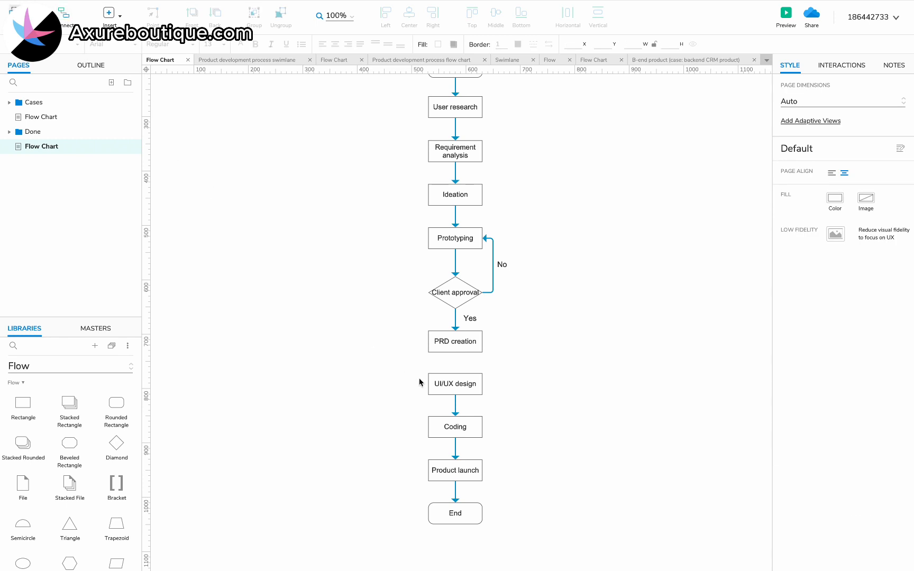
pyautogui.moveTo(401, 367); pyautogui.dragTo(501, 541)
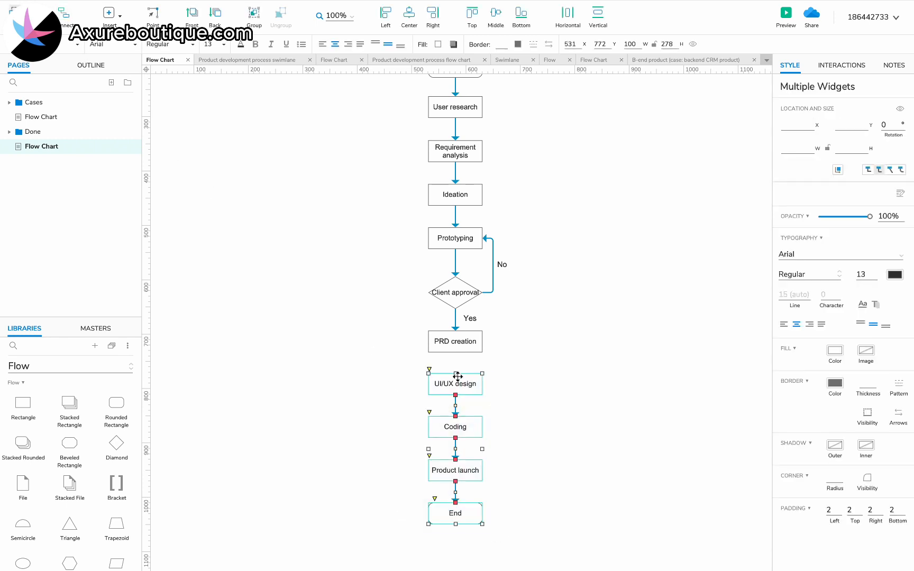
pyautogui.moveTo(457, 385); pyautogui.dragTo(455, 434)
# - Place a copy of the Client approval diamond between PRD creation and UI/UX design and label it "Requirement review"
pyautogui.moveTo(454, 291); pyautogui.dragTo(454, 384)
pyautogui.doubleClick(454, 389)
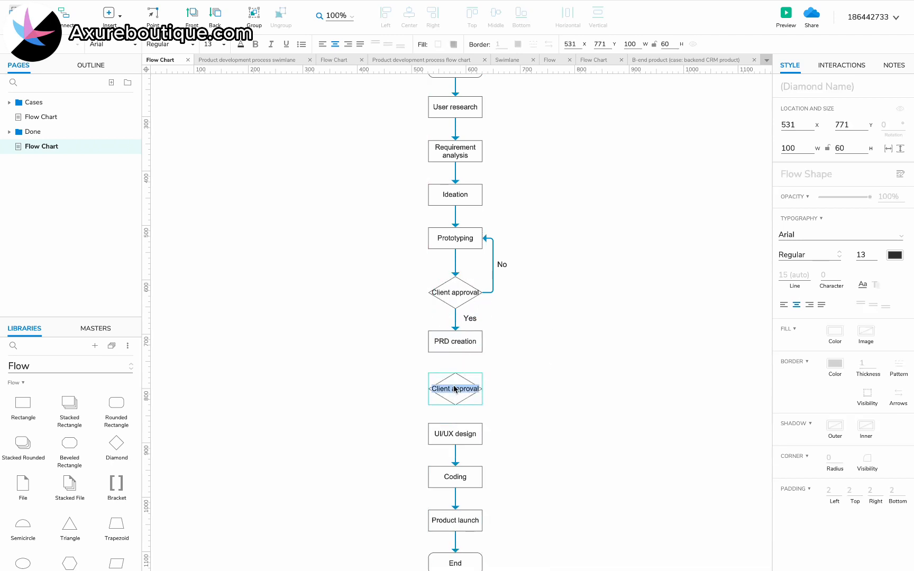
pyautogui.write('Requirement review')
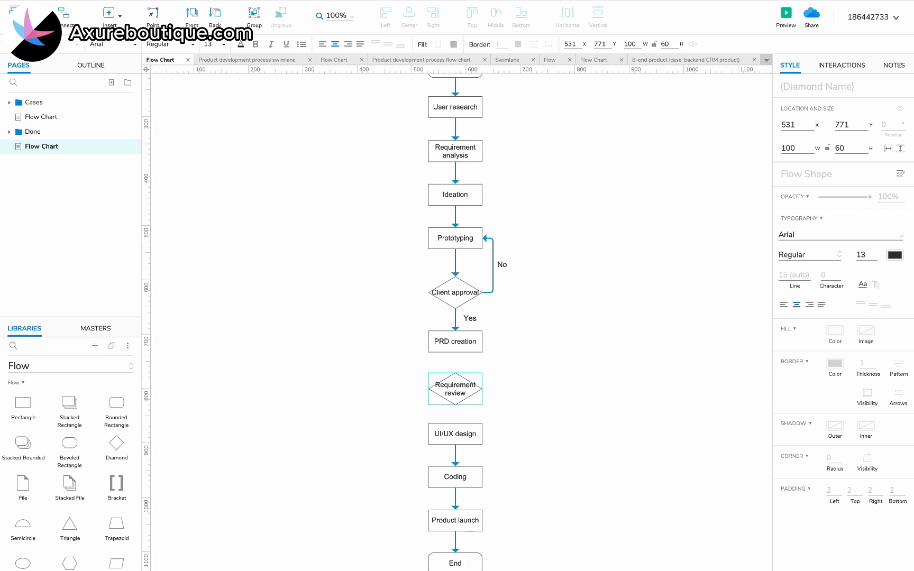
# - Connect PRD creation to Requirement review, with one connector looping back to PRD creation and another leading down to UI/UX design
pyautogui.click(64, 13)
pyautogui.moveTo(454, 363)
pyautogui.mouseDown()
pyautogui.moveTo(455, 419)
pyautogui.moveTo(490, 357)
pyautogui.moveTo(482, 342)
pyautogui.mouseUp()
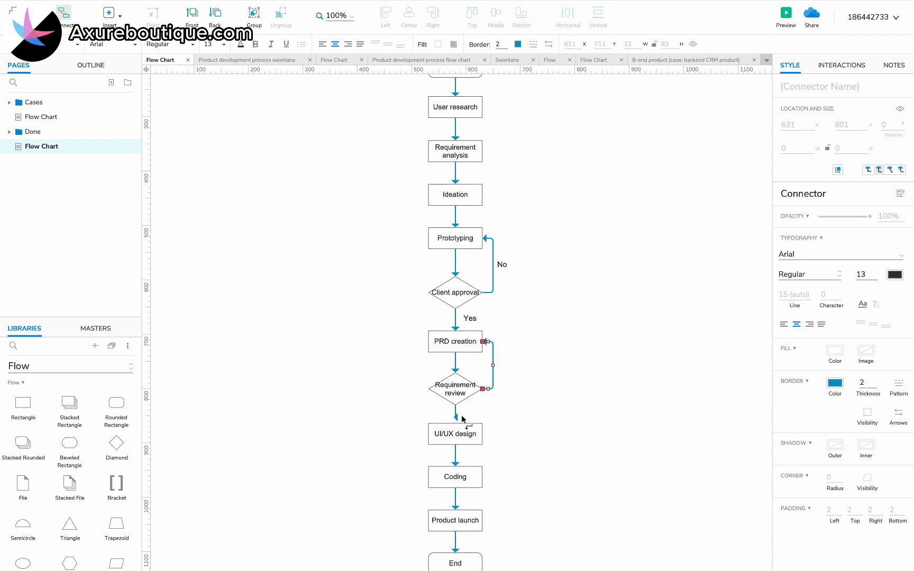
pyautogui.click(455, 413)
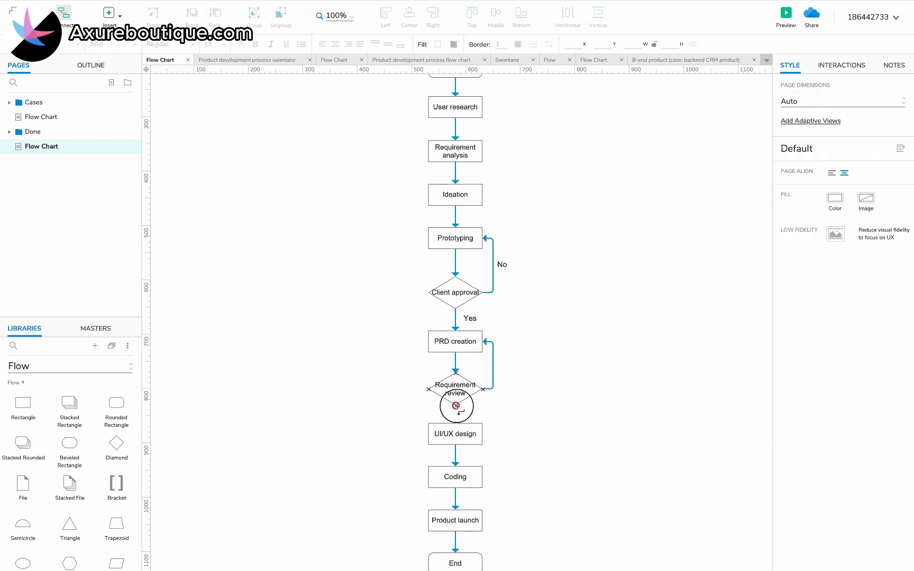
pyautogui.moveTo(455, 405); pyautogui.dragTo(456, 424)
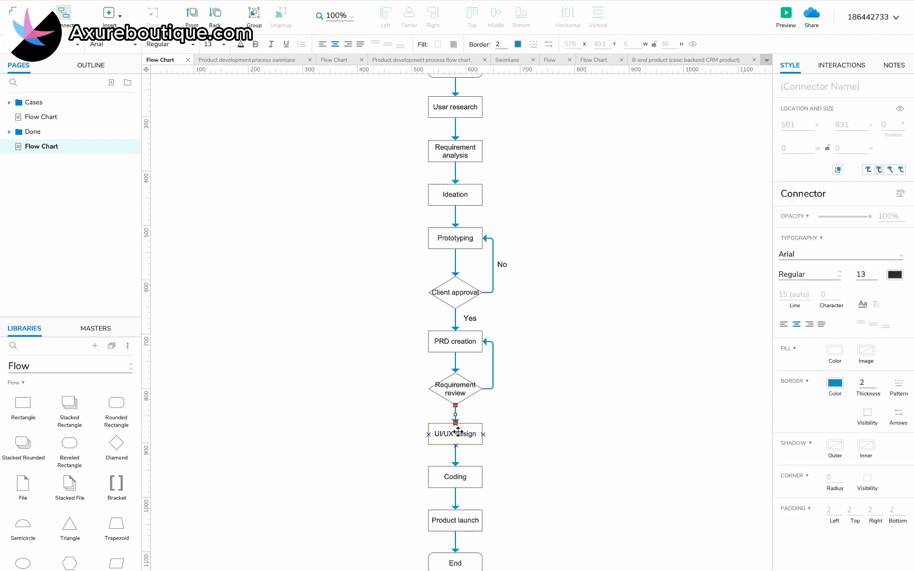
# - Duplicate the Yes and No labels and place the copies beside Requirement review's downward connector and its loop back to PRD creation
pyautogui.click(471, 318)
pyautogui.hotkey('ctrl', 'd')
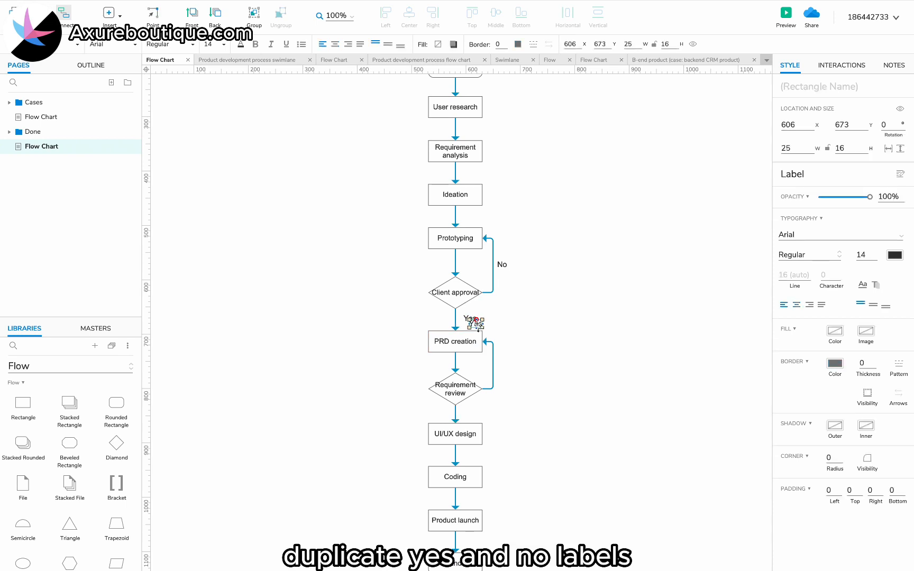
pyautogui.scroll(3, 475, 323)
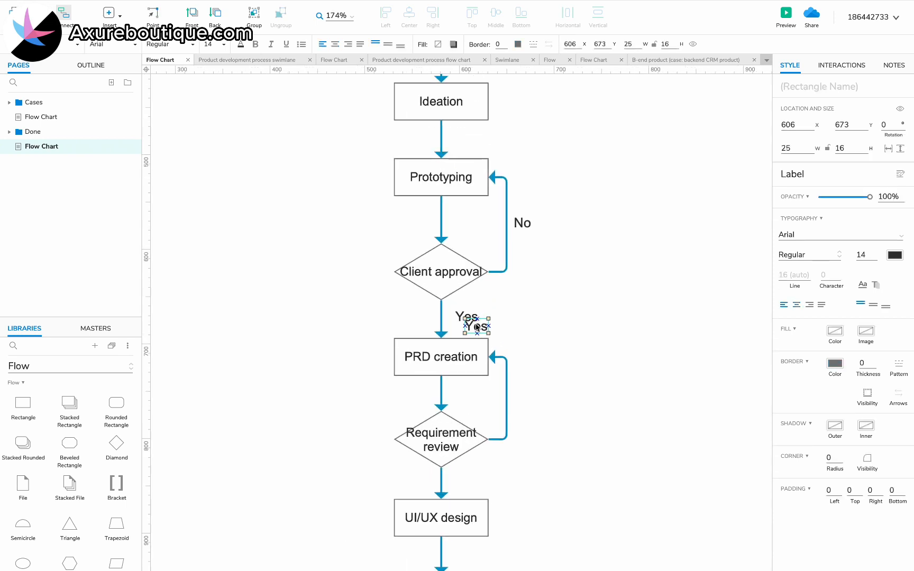
pyautogui.moveTo(475, 324); pyautogui.dragTo(467, 478)
pyautogui.click(521, 223)
pyautogui.hotkey('ctrl', 'd')
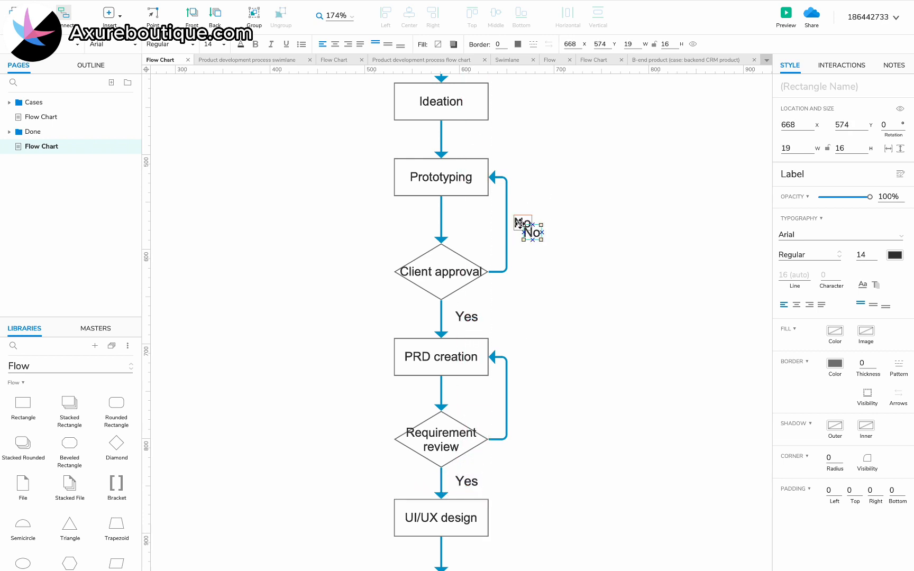
pyautogui.moveTo(533, 233); pyautogui.dragTo(521, 395)
pyautogui.keyDown('ctrl'); pyautogui.scroll(-5, 521, 395); pyautogui.keyUp('ctrl')
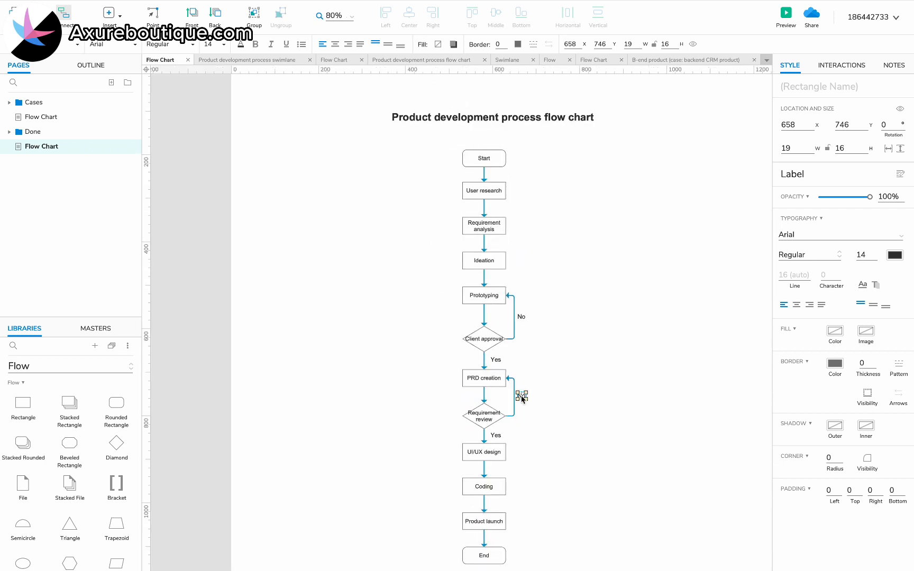
pyautogui.scroll(-1, 521, 398)
pyautogui.keyDown('ctrl'); pyautogui.scroll(2, 520, 398); pyautogui.keyUp('ctrl')
pyautogui.scroll(3, 519, 398)
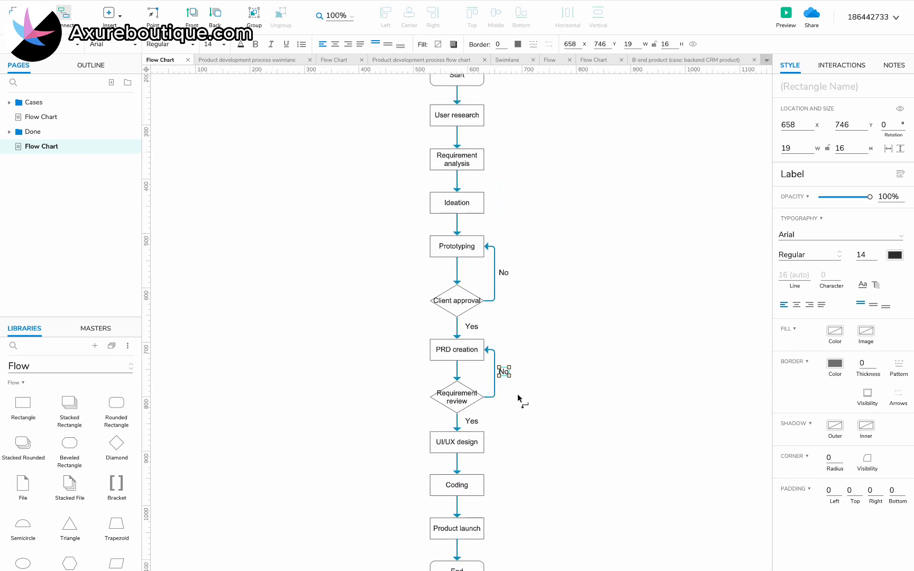
pyautogui.scroll(-2, 521, 402)
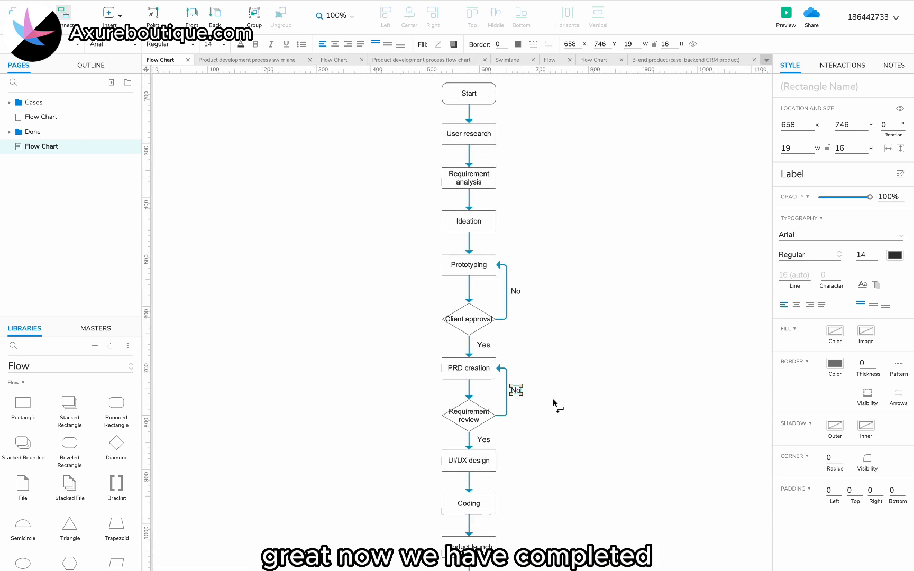
pyautogui.scroll(-2, 554, 403)
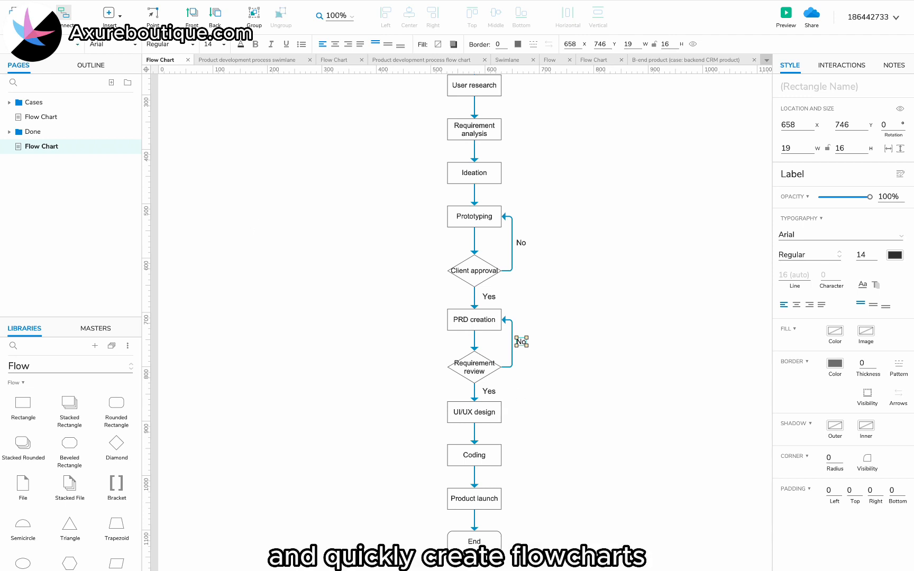
pyautogui.click(62, 21)
pyautogui.click(326, 320)
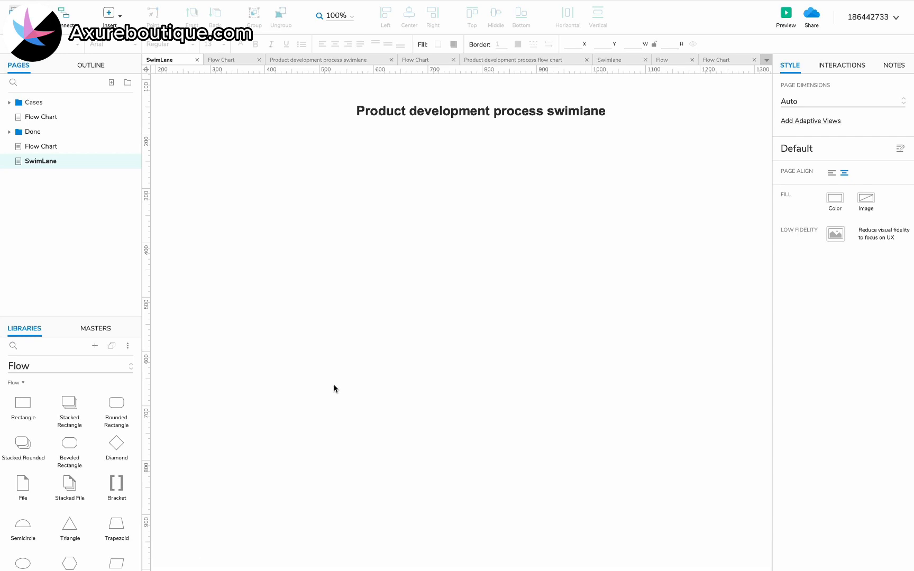
# - Add two adjoining 216 × 60 Flow rectangles below the swimlane title, labelled "Client" and "Product Managers"
pyautogui.moveTo(23, 402); pyautogui.dragTo(227, 163)
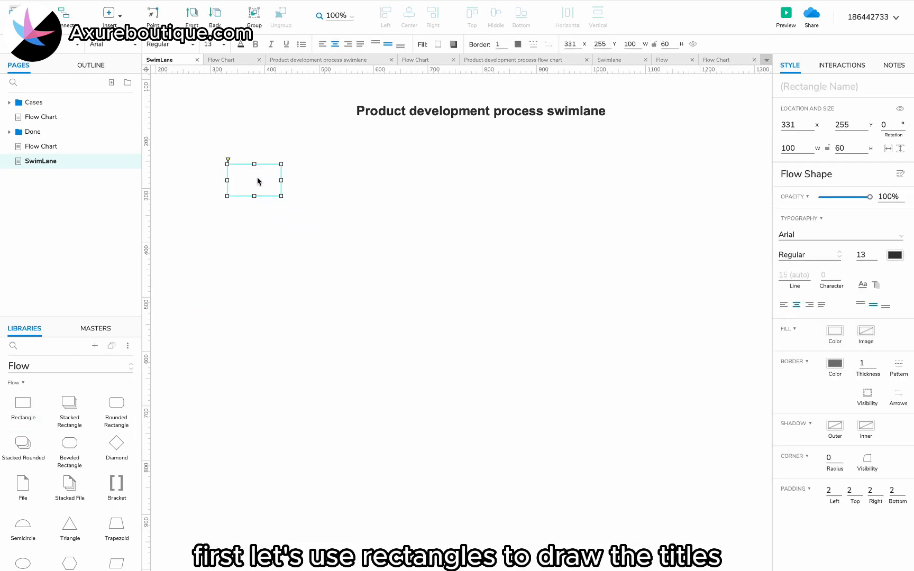
pyautogui.moveTo(280, 180); pyautogui.dragTo(397, 175)
pyautogui.doubleClick(302, 181)
pyautogui.write('Client')
pyautogui.doubleClick(398, 175)
pyautogui.write('Pr')
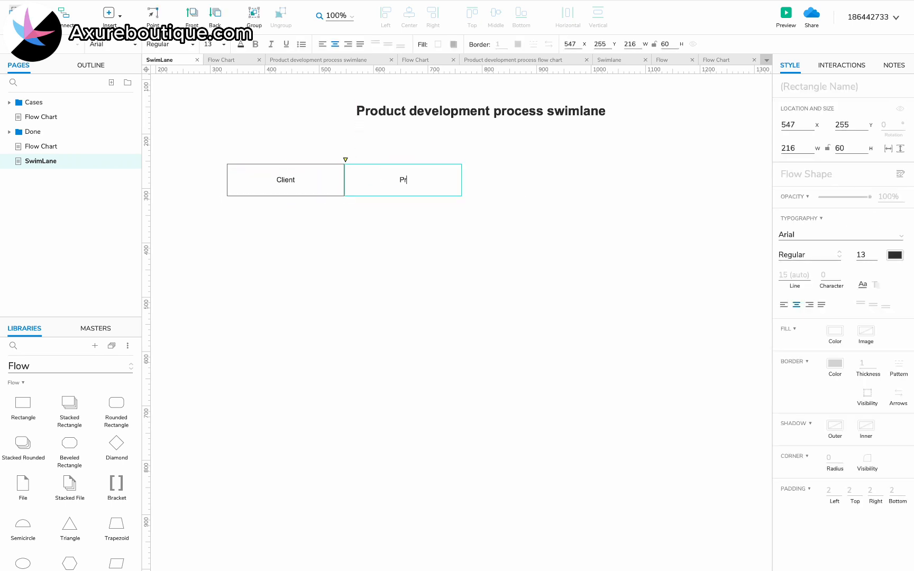
pyautogui.write('oduct Managers')
# - Extend the header row with two copies of the header rectangles, labelled "Designers" and "Engineers"
pyautogui.moveTo(393, 190); pyautogui.dragTo(625, 180)
pyautogui.doubleClick(507, 180)
pyautogui.write('Designers')
pyautogui.press('Escape')
pyautogui.doubleClick(624, 180)
pyautogui.write('Engineers')
pyautogui.click(623, 205)
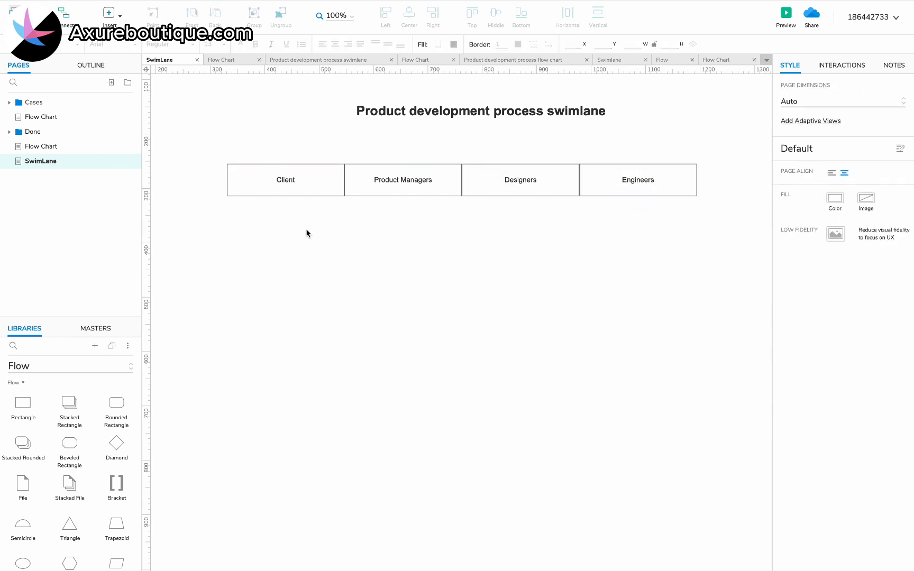
# - Add a tall lane rectangle, 216 wide and 901 high, directly below each of the four headers
pyautogui.moveTo(286, 191); pyautogui.dragTo(290, 547)
pyautogui.scroll(-3, 285, 317)
pyautogui.scroll(5, 372, 348)
pyautogui.moveTo(294, 294); pyautogui.dragTo(614, 280)
pyautogui.press('Escape')
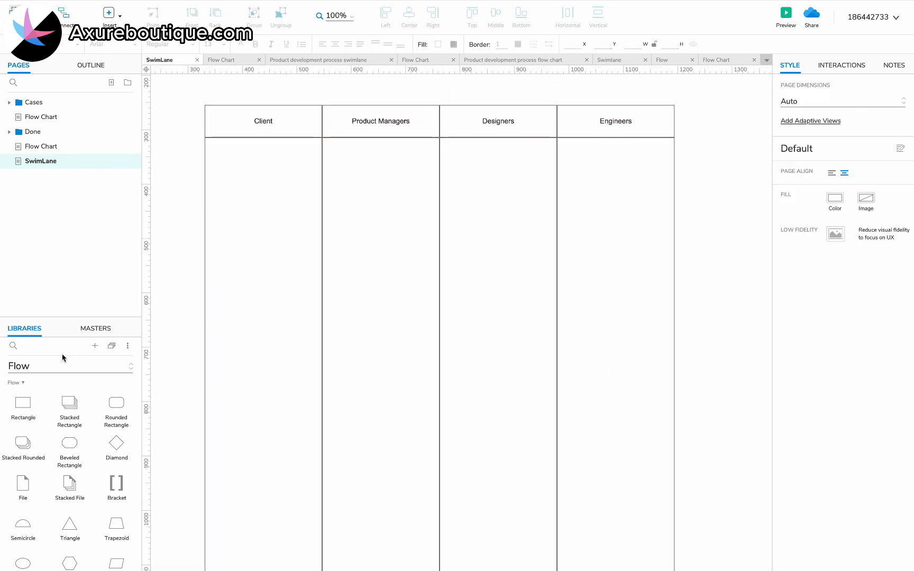
# - Add a 172 × 48 rounded rectangle near the top of the Client lane and label it "Client needs identification"
pyautogui.moveTo(117, 404); pyautogui.dragTo(217, 152)
pyautogui.moveTo(271, 167)
pyautogui.mouseDown()
pyautogui.moveTo(312, 166)
pyautogui.moveTo(262, 177)
pyautogui.mouseUp()
pyautogui.write('Client ')
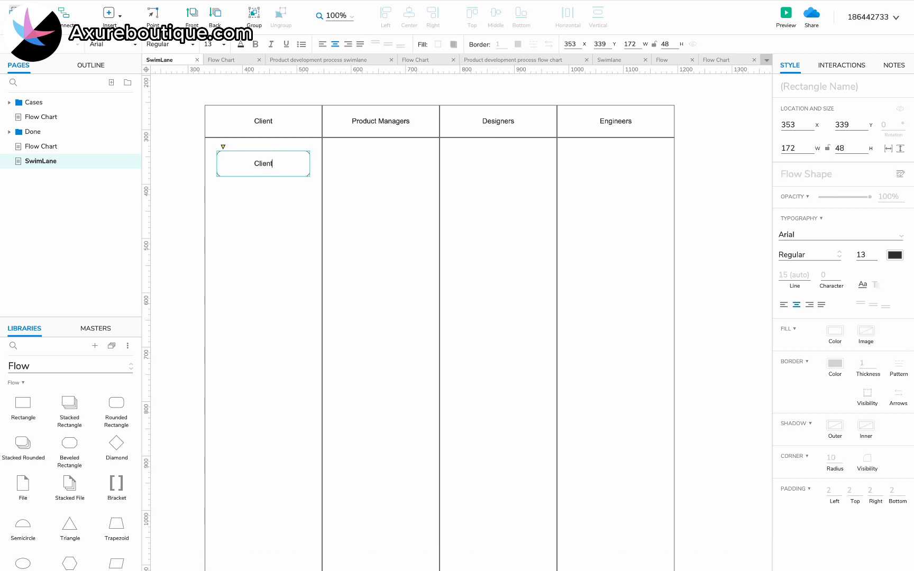
pyautogui.write('needs')
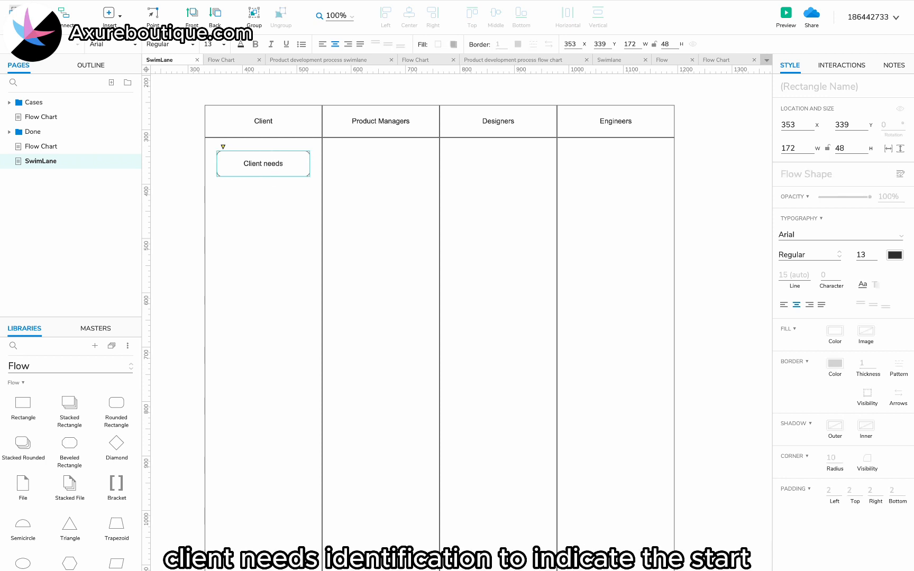
pyautogui.write(' identification')
pyautogui.press('Escape')
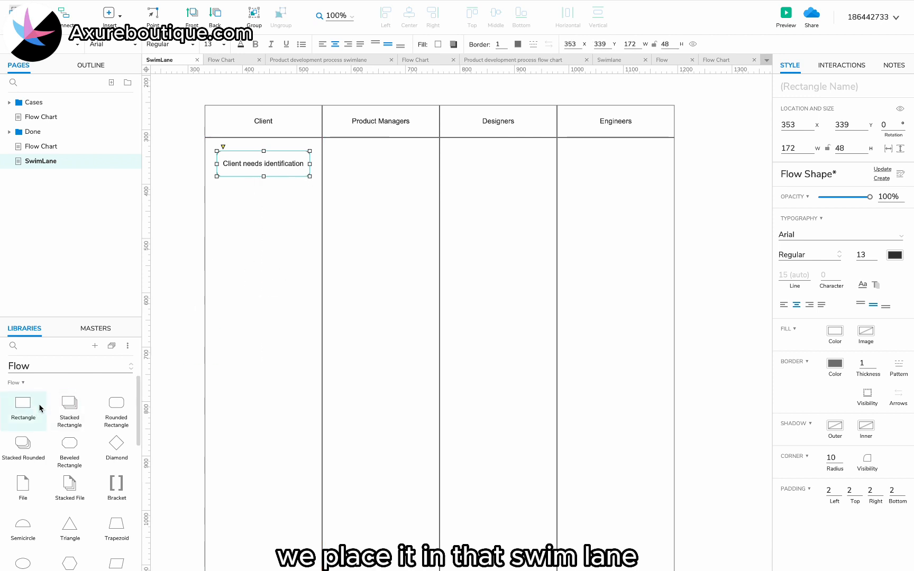
# - Add a 172 × 49 rectangle labelled "User research" in the Product Managers lane, lower than Client needs identification
pyautogui.moveTo(40, 408); pyautogui.dragTo(426, 197)
pyautogui.doubleClick(406, 196)
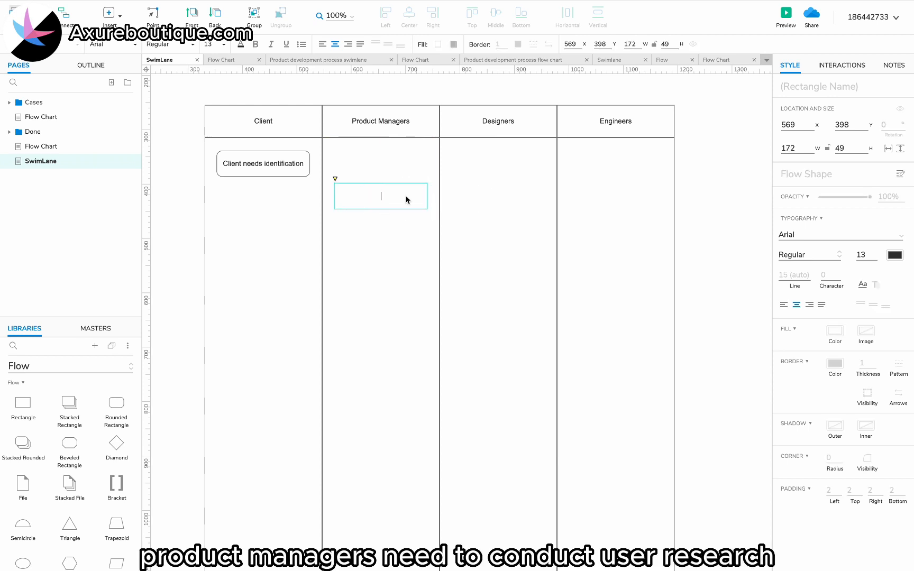
pyautogui.write('User resear')
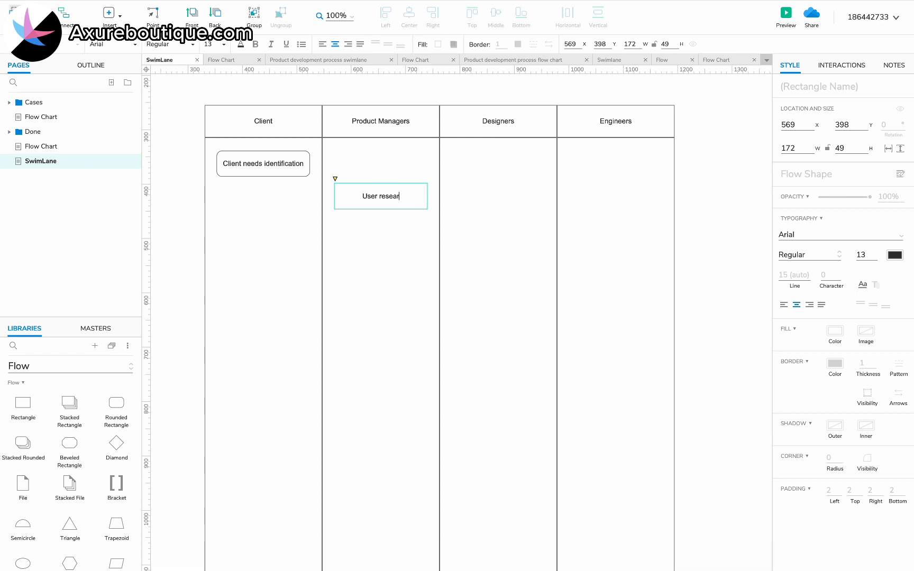
pyautogui.write('ch')
pyautogui.click(424, 261)
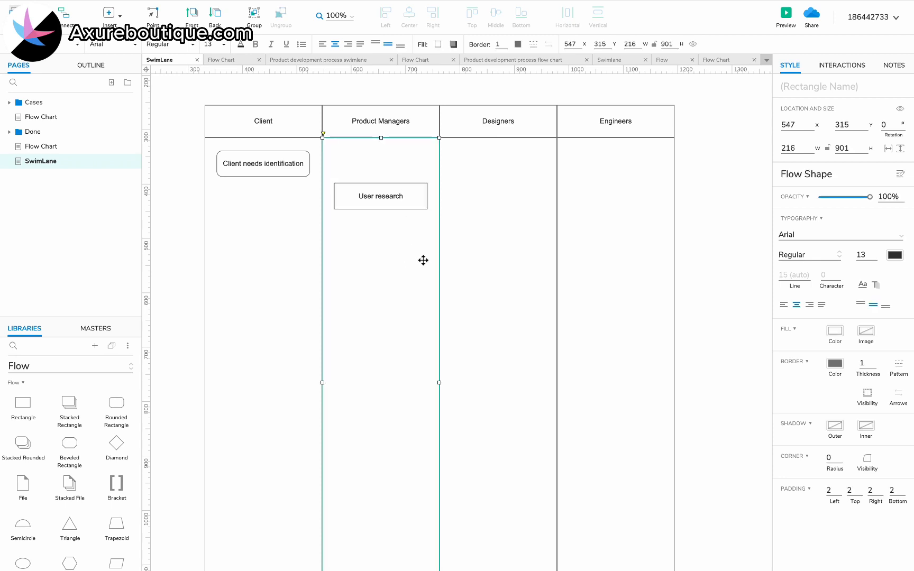
# - Nudge the User research rectangle down, place a copy below it and label the copy "Requirement analysis"
pyautogui.click(400, 202)
pyautogui.moveTo(398, 198); pyautogui.dragTo(392, 251)
pyautogui.doubleClick(391, 251)
pyautogui.write('Re')
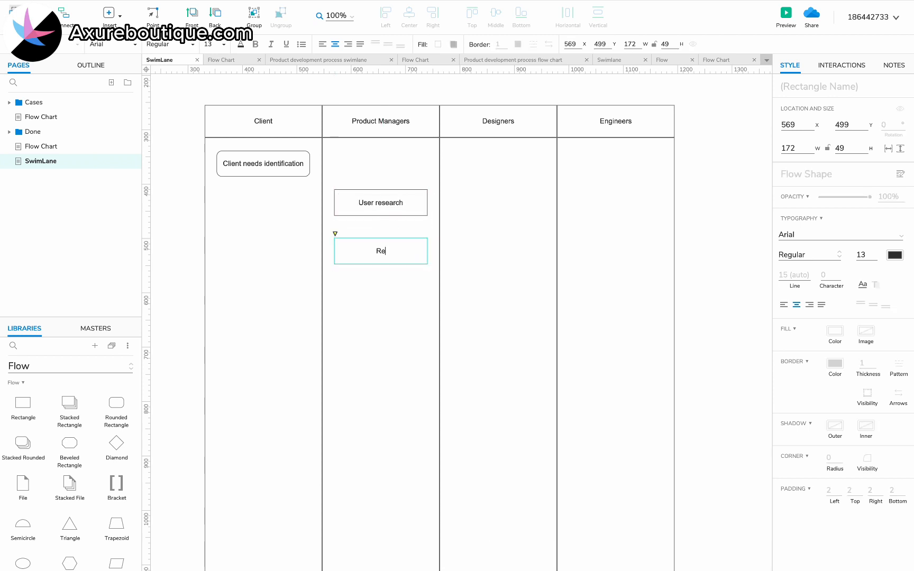
pyautogui.write('quirement analysis')
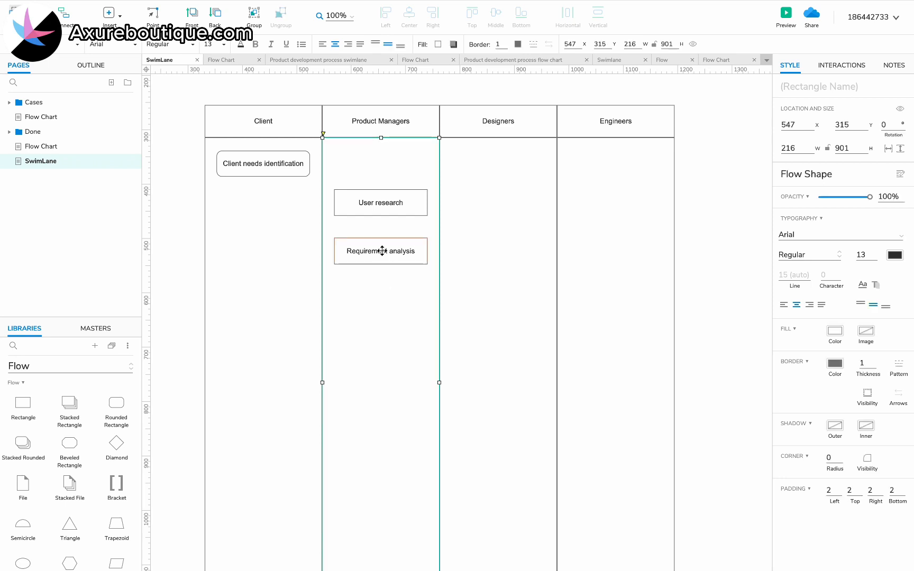
# - Place a copy of the Requirement analysis rectangle directly below it and label it "Ideation"
pyautogui.moveTo(384, 251); pyautogui.dragTo(367, 299)
pyautogui.doubleClick(367, 299)
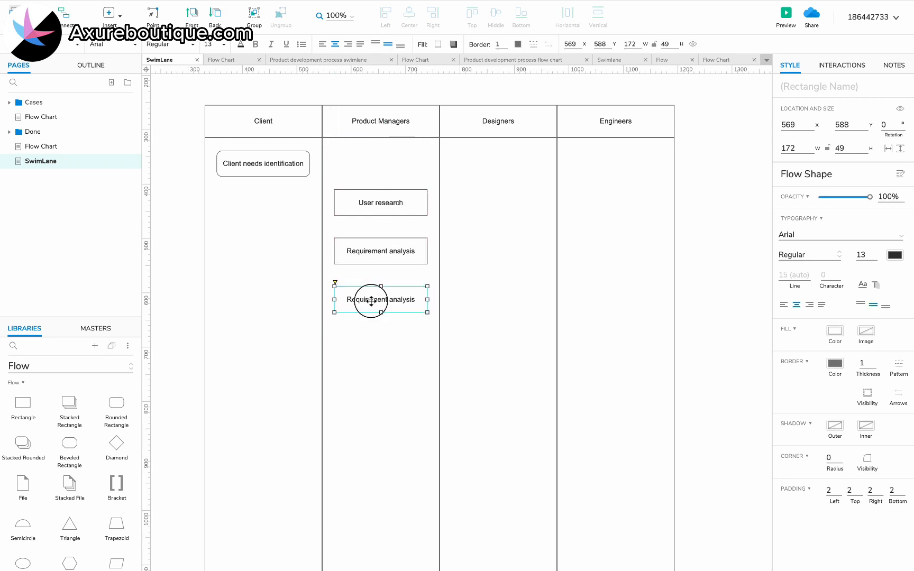
pyautogui.press('BackSpace')
pyautogui.click(380, 349)
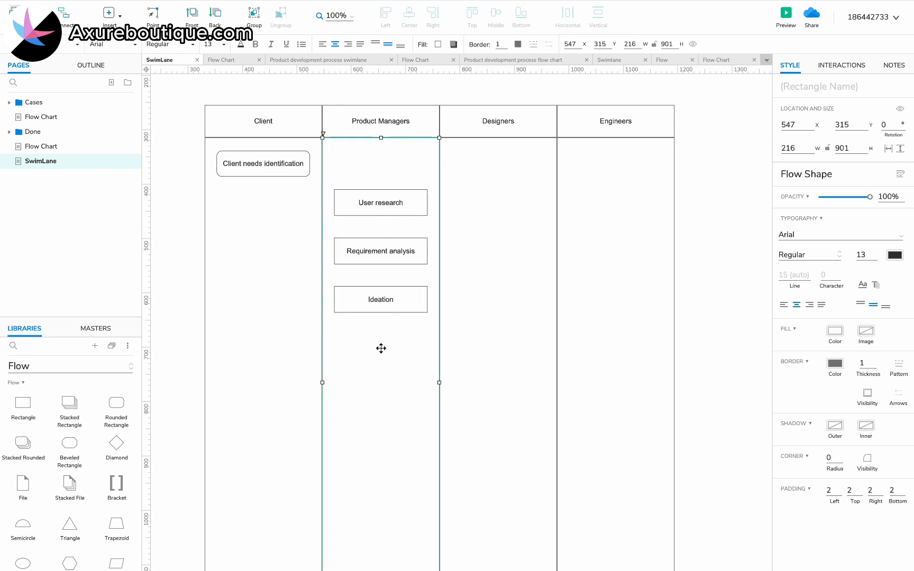
# - Duplicate the Ideation rectangle below itself in the Product Managers lane and label the copy "Prototyping"
pyautogui.click(365, 299)
pyautogui.moveTo(374, 302); pyautogui.dragTo(374, 347)
pyautogui.doubleClick(374, 347)
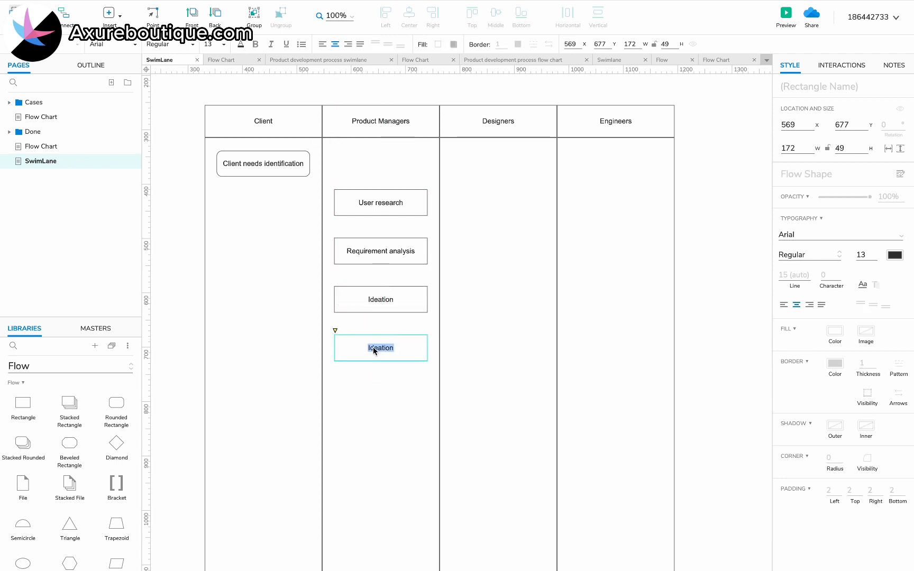
pyautogui.write('Prototyping')
pyautogui.click(375, 367)
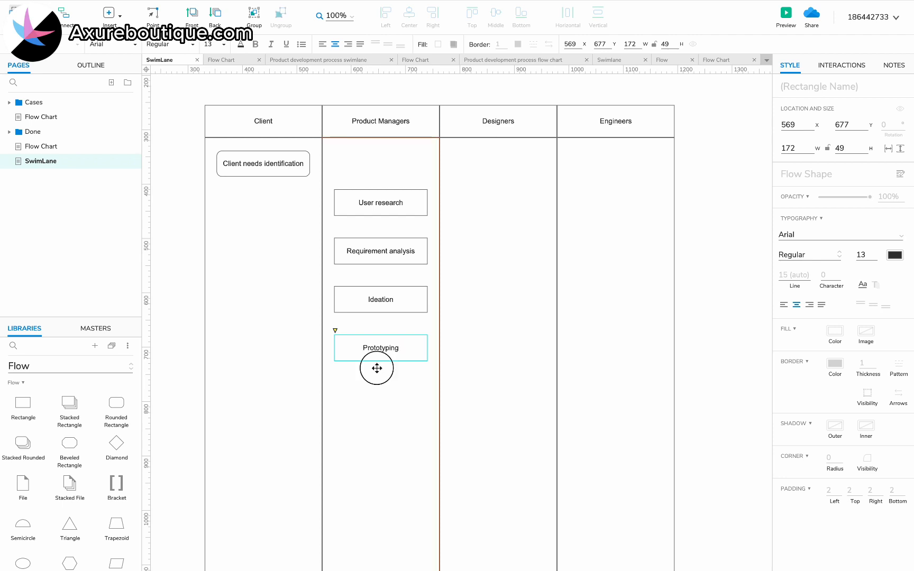
# - Add a 100 × 60 diamond labelled "Client approval" in the Client lane, lower than the Prototyping rectangle
pyautogui.moveTo(119, 452); pyautogui.dragTo(263, 395)
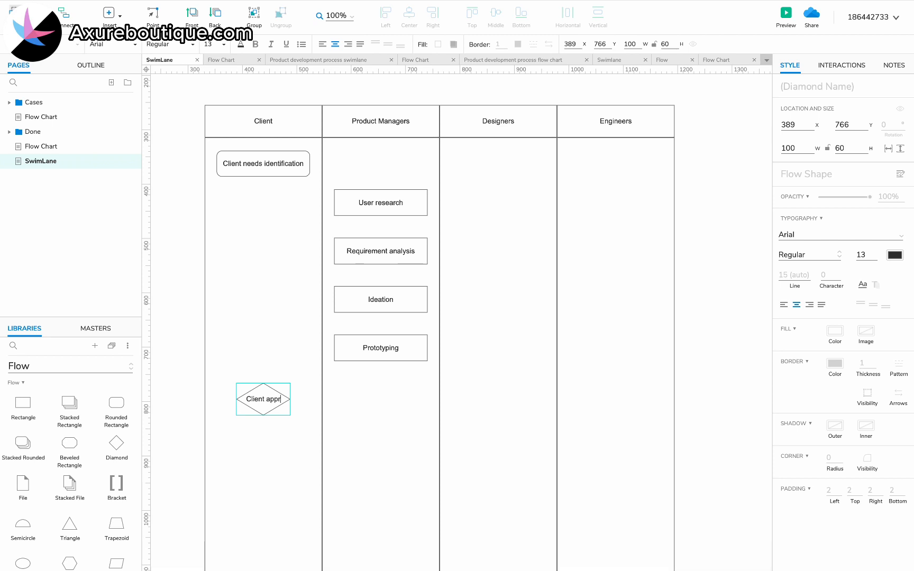
pyautogui.write('val')
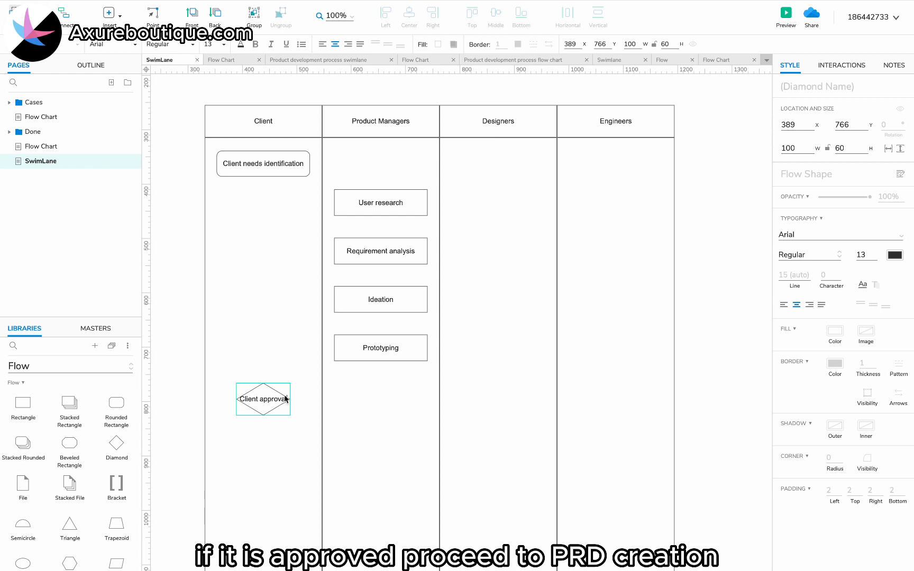
# - Duplicate the Prototyping rectangle lower in the Product Managers lane, below the Client approval level, and label the copy "PRD creation"
pyautogui.click(365, 356)
pyautogui.moveTo(375, 352); pyautogui.dragTo(369, 442)
pyautogui.doubleClick(371, 442)
pyautogui.write('PRD')
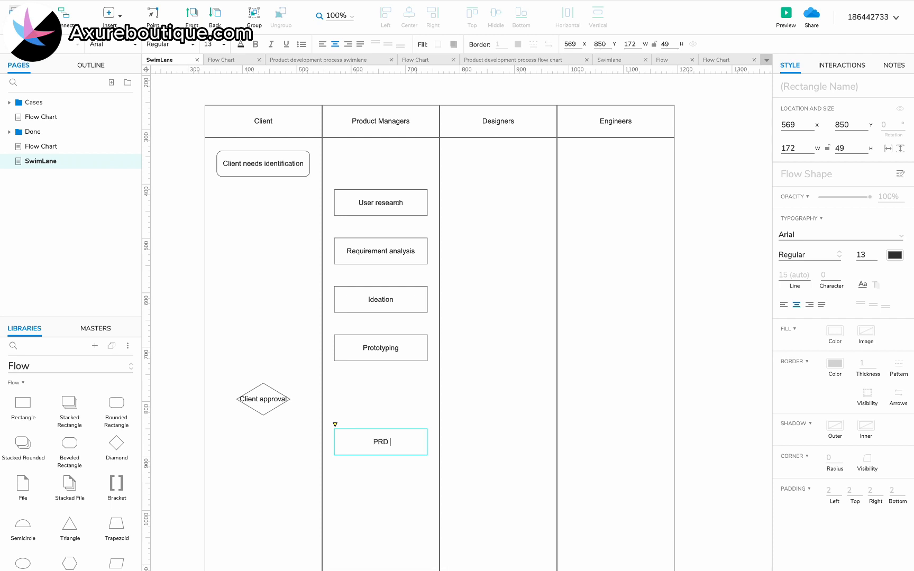
pyautogui.write(' creation')
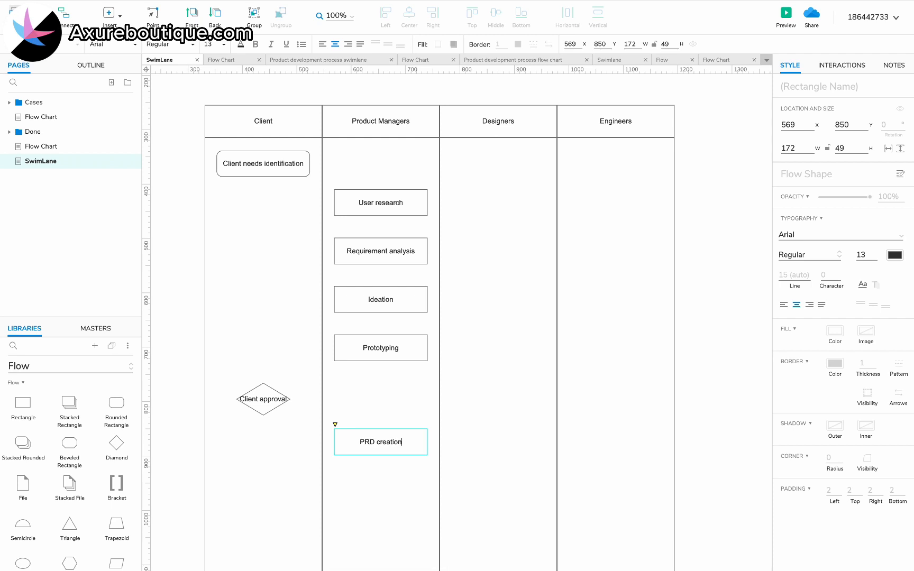
pyautogui.click(450, 415)
# - Connect the shapes in process order from Client needs identification to PRD creation, with a return connector from Client approval to Prototyping
pyautogui.click(65, 16)
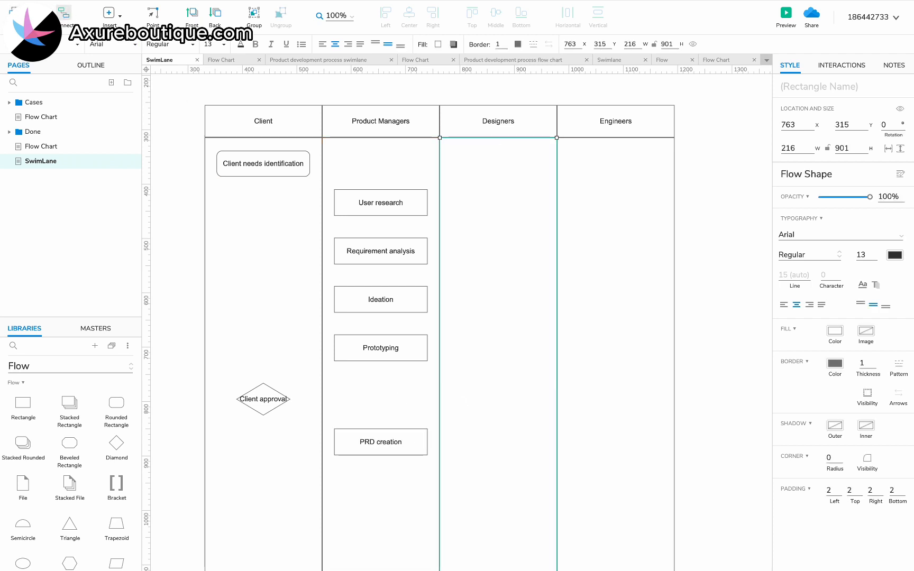
pyautogui.moveTo(311, 164)
pyautogui.mouseDown()
pyautogui.moveTo(388, 190)
pyautogui.moveTo(381, 334)
pyautogui.moveTo(264, 384)
pyautogui.moveTo(320, 401)
pyautogui.moveTo(424, 388)
pyautogui.moveTo(427, 348)
pyautogui.mouseUp()
pyautogui.moveTo(266, 418); pyautogui.dragTo(382, 427)
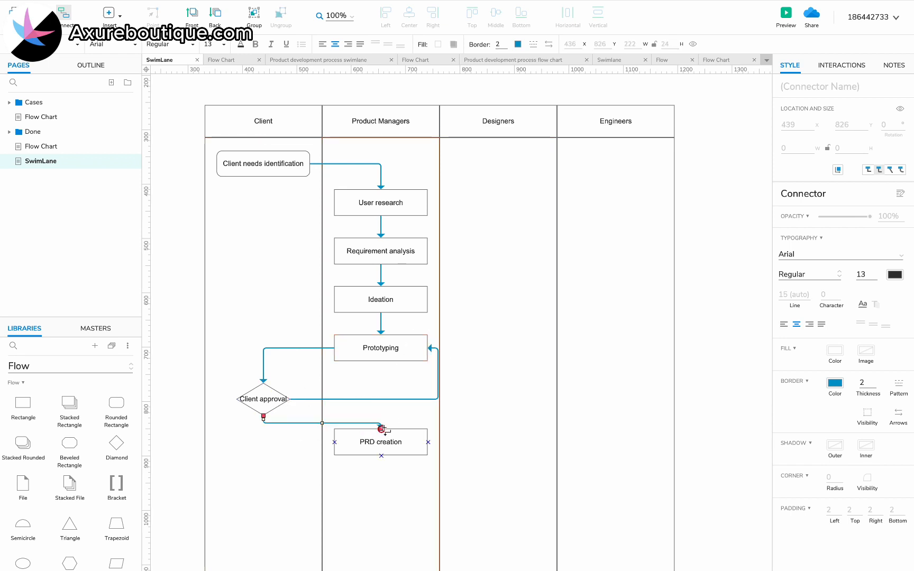
# - Add a Label from the Default library above the connector returning from Client approval to Prototyping, reading "No"
pyautogui.click(39, 366)
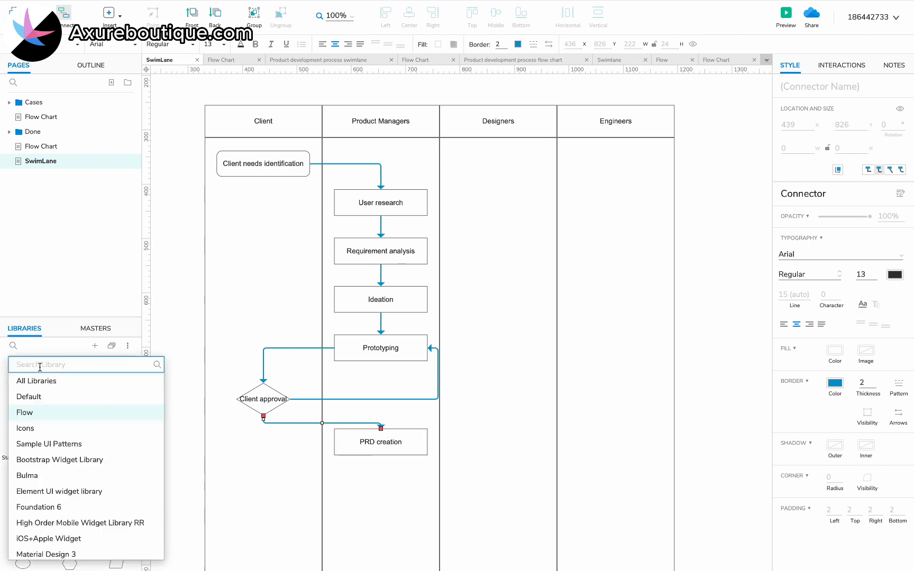
pyautogui.click(40, 396)
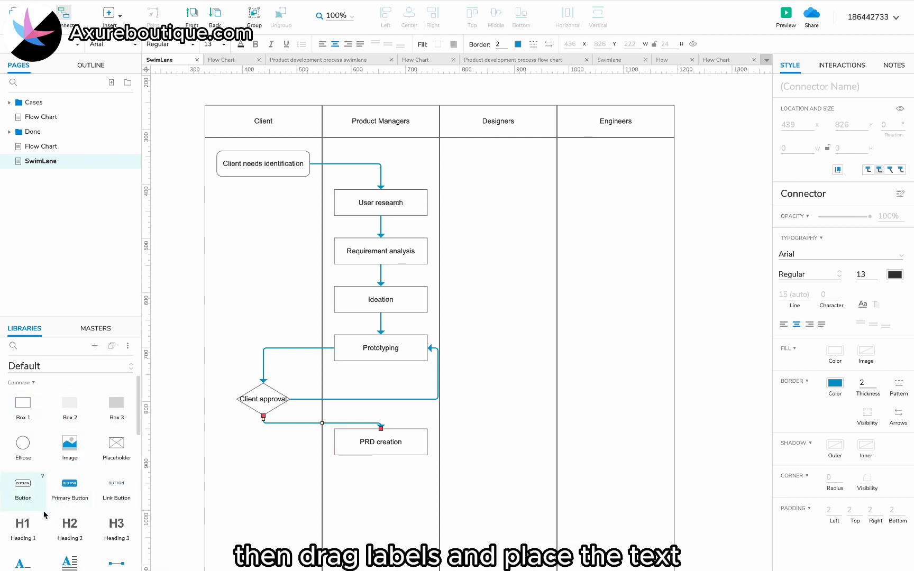
pyautogui.scroll(-2, 40, 516)
pyautogui.moveTo(23, 518); pyautogui.dragTo(337, 388)
pyautogui.click(341, 391)
pyautogui.write('No')
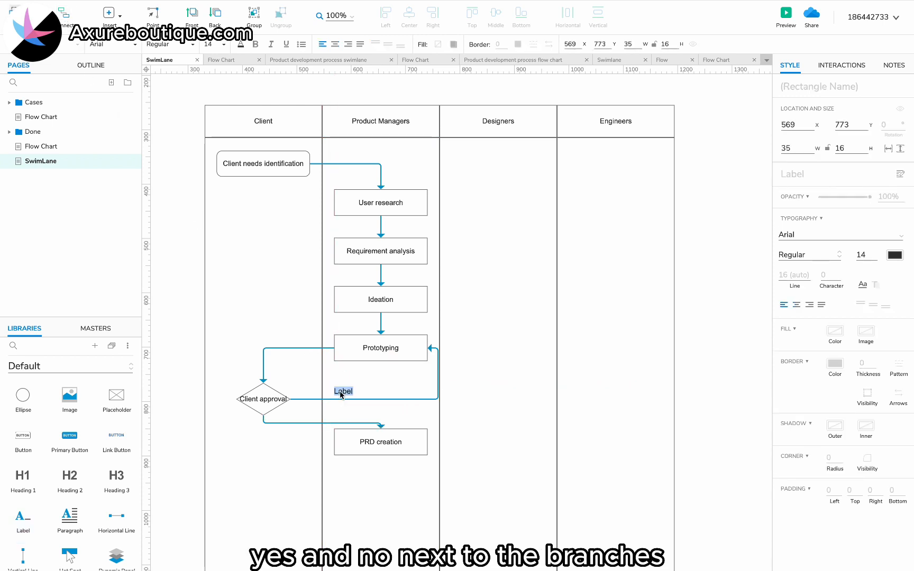
# - Duplicate the "No" label beside the connector from Client approval to PRD creation and change the copy's text to "Yes"
pyautogui.moveTo(338, 391); pyautogui.dragTo(304, 433)
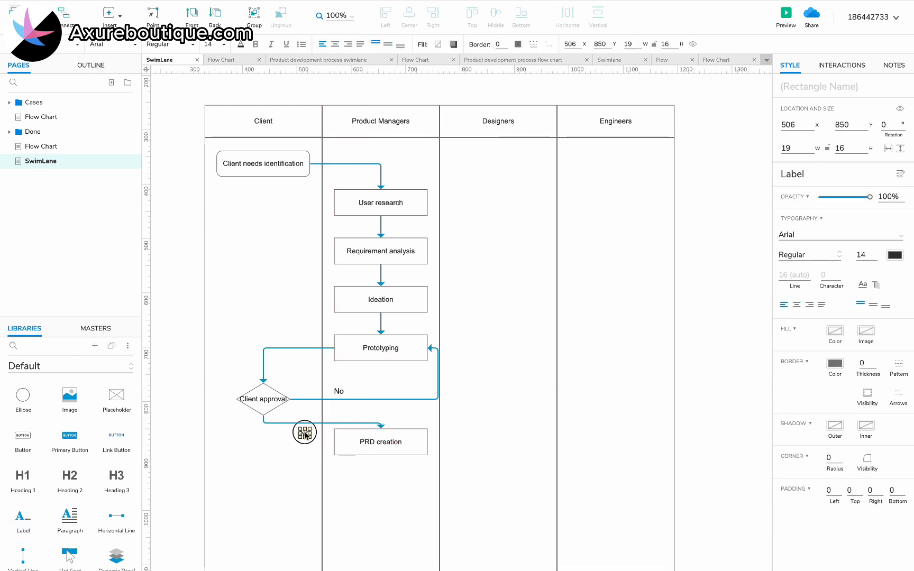
pyautogui.doubleClick(306, 433)
pyautogui.write('Yes')
pyautogui.click(370, 447)
# - Duplicate the Client approval diamond below PRD creation in the Product Managers lane and label the copy "Requirement review"
pyautogui.click(261, 398)
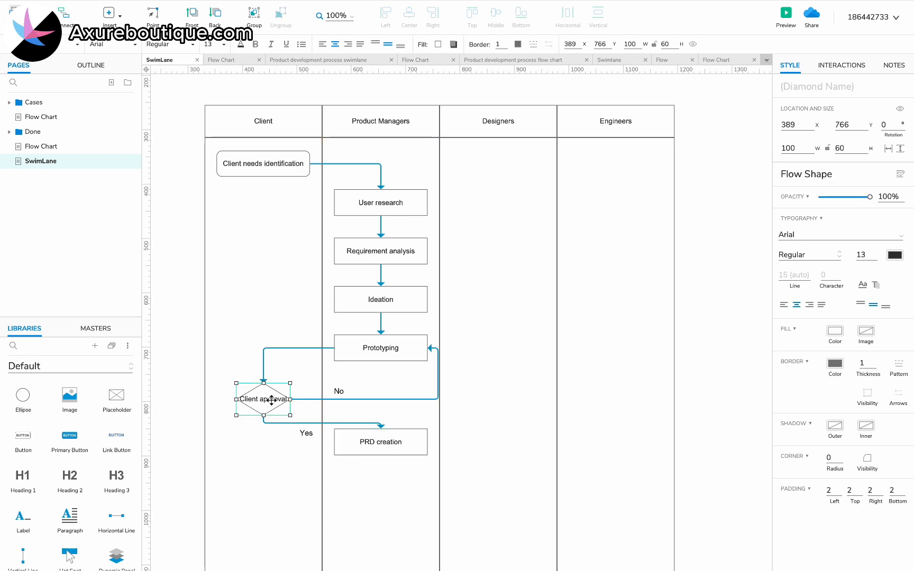
pyautogui.moveTo(266, 405); pyautogui.dragTo(379, 505)
pyautogui.doubleClick(378, 505)
pyautogui.write('Requi')
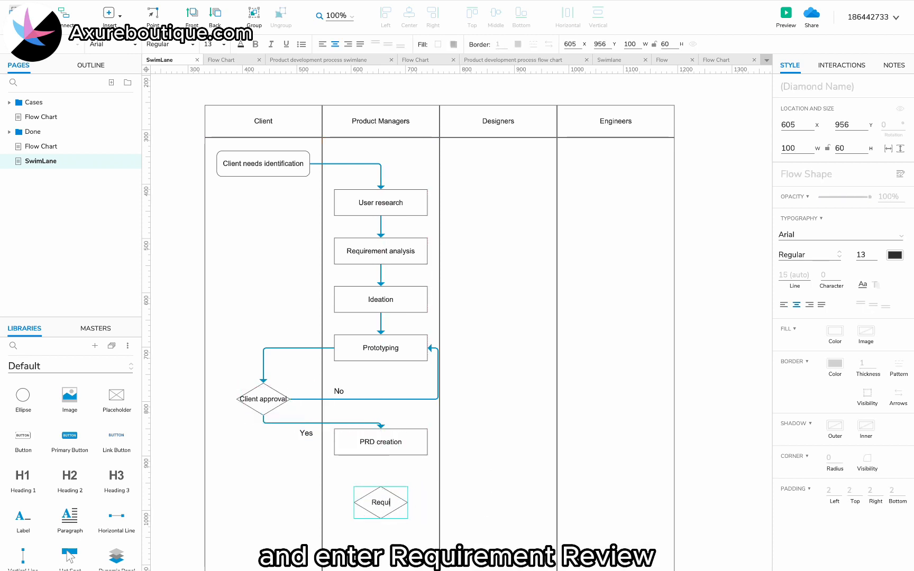
pyautogui.write('rement review')
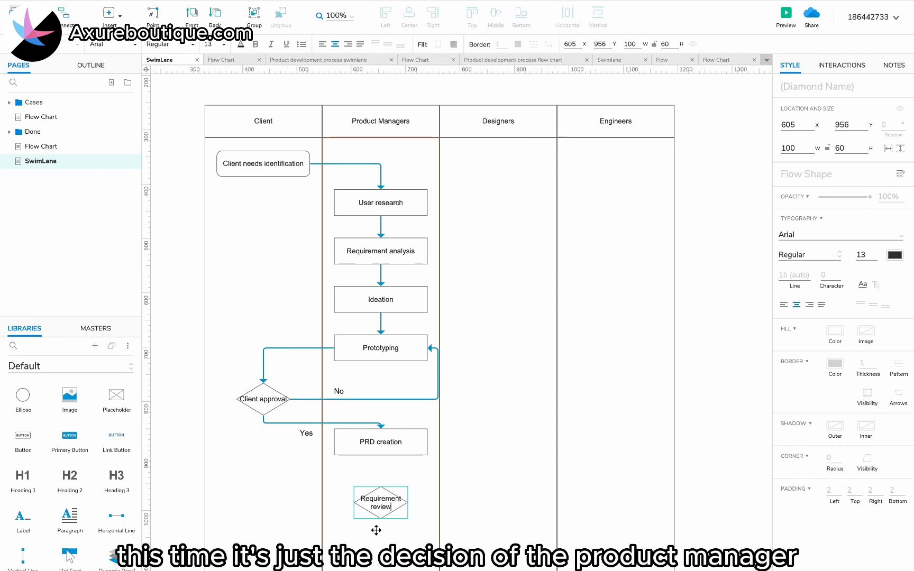
# - Duplicate the PRD creation rectangle into the Designers lane, lower than Requirement review, and label the copy "UI/UX design"
pyautogui.click(394, 444)
pyautogui.scroll(-2, 397, 445)
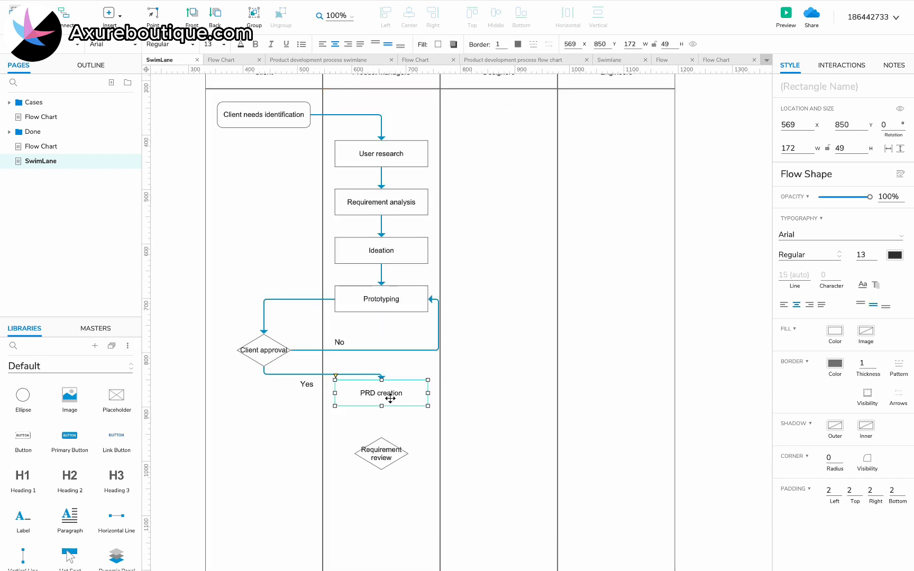
pyautogui.moveTo(390, 399); pyautogui.dragTo(499, 497)
pyautogui.doubleClick(499, 499)
pyautogui.write('UI/UX de')
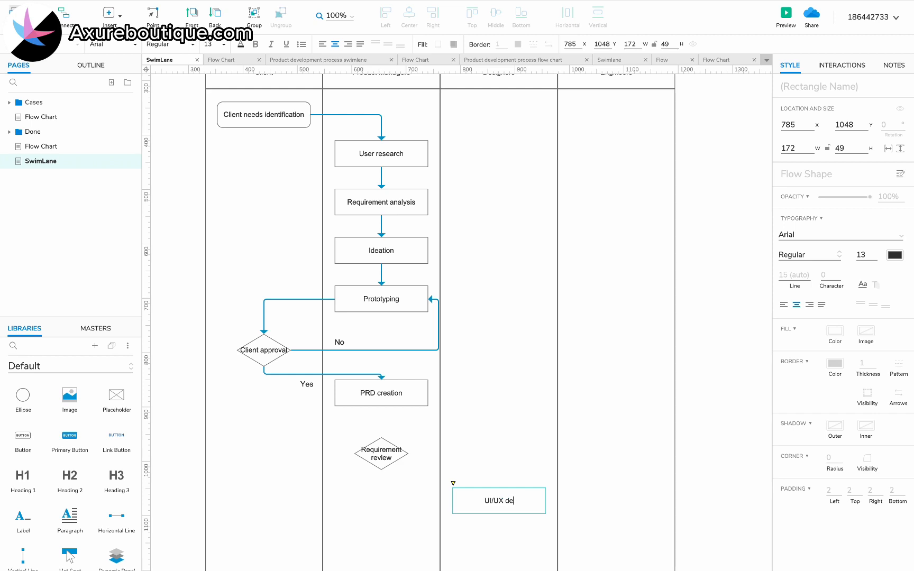
pyautogui.write('sign')
# - Connect PRD creation to Requirement review, and connect Requirement review back to PRD creation and on to UI/UX design
pyautogui.click(64, 16)
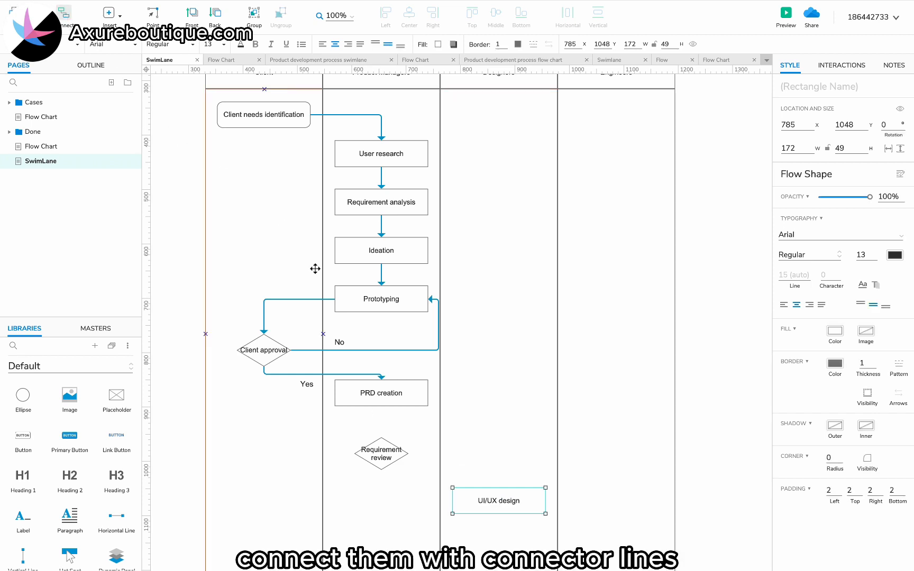
pyautogui.moveTo(381, 407)
pyautogui.mouseDown()
pyautogui.moveTo(381, 438)
pyautogui.moveTo(433, 392)
pyautogui.mouseUp()
pyautogui.moveTo(382, 470)
pyautogui.mouseDown()
pyautogui.moveTo(500, 494)
pyautogui.moveTo(257, 472)
pyautogui.mouseUp()
# - Extend all four swimlane bodies downward together to a height of 1112
pyautogui.scroll(-1, 495, 507)
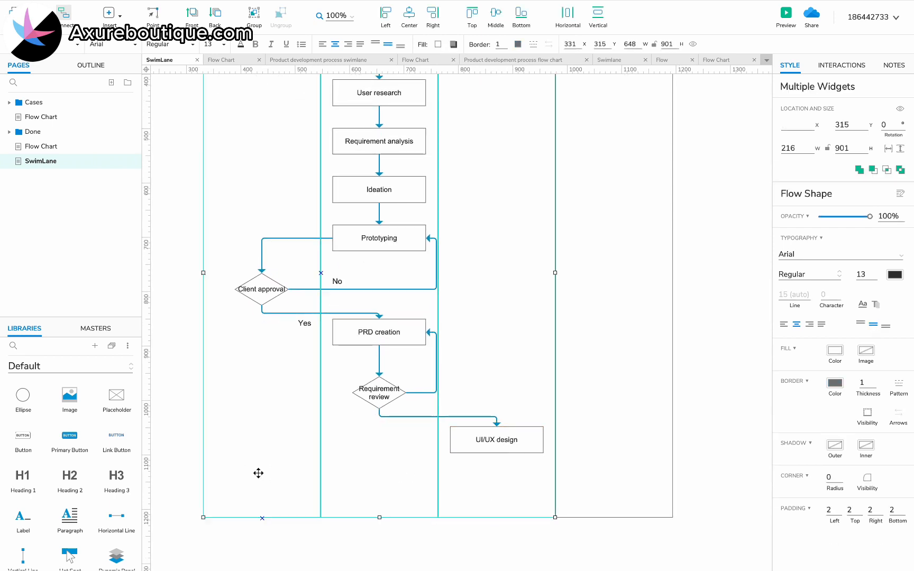
pyautogui.scroll(-2, 633, 479)
pyautogui.moveTo(440, 414); pyautogui.dragTo(445, 523)
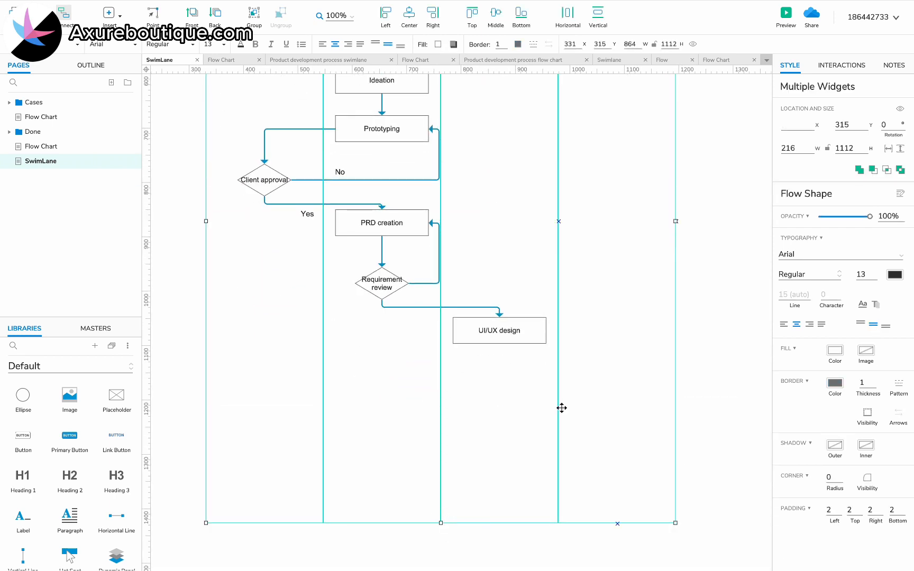
# - Duplicate the UI/UX design rectangle into the Engineers lane, slightly lower, and label the copy "Coding"
pyautogui.moveTo(511, 328); pyautogui.dragTo(616, 376)
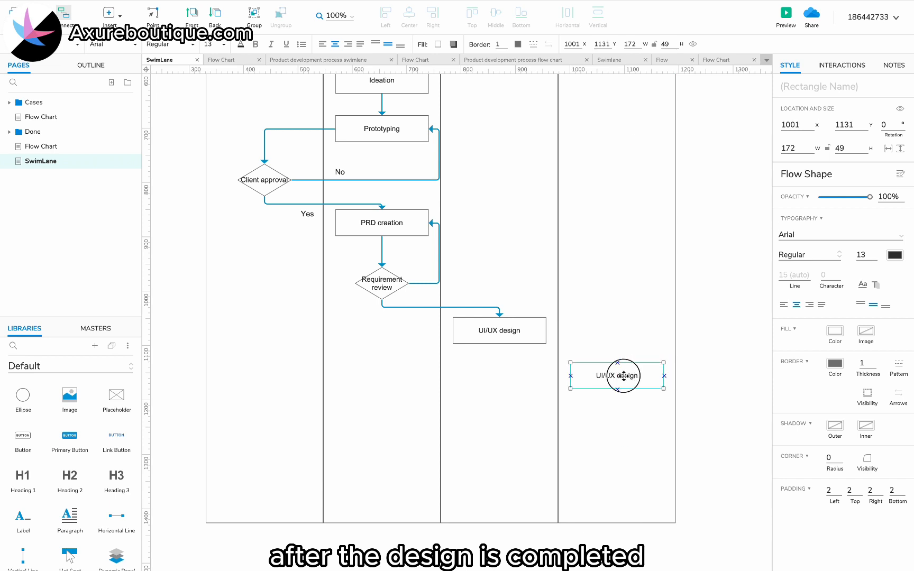
pyautogui.doubleClick(617, 376)
pyautogui.write('Coding')
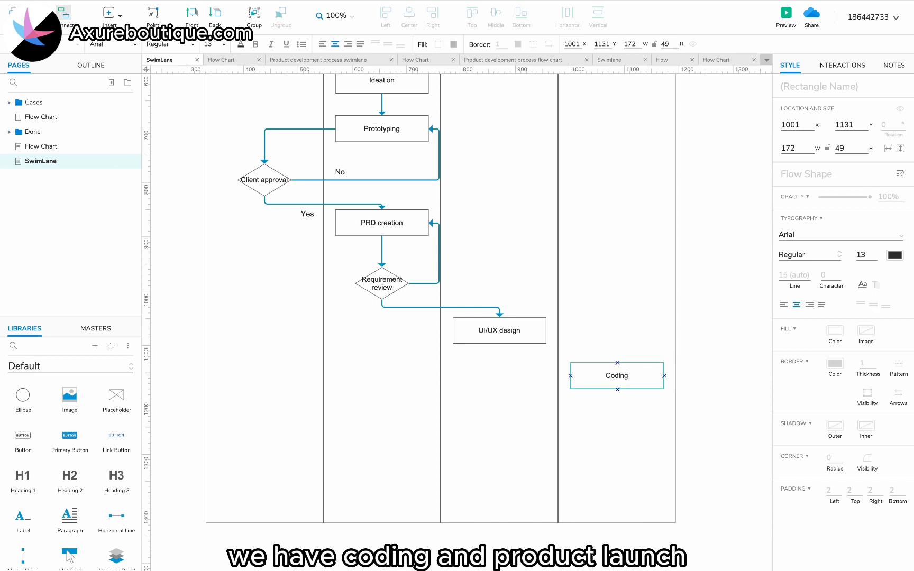
pyautogui.click(630, 411)
# - Duplicate the Coding rectangle directly below itself in the Engineers lane and label the copy "Product launch"
pyautogui.click(619, 376)
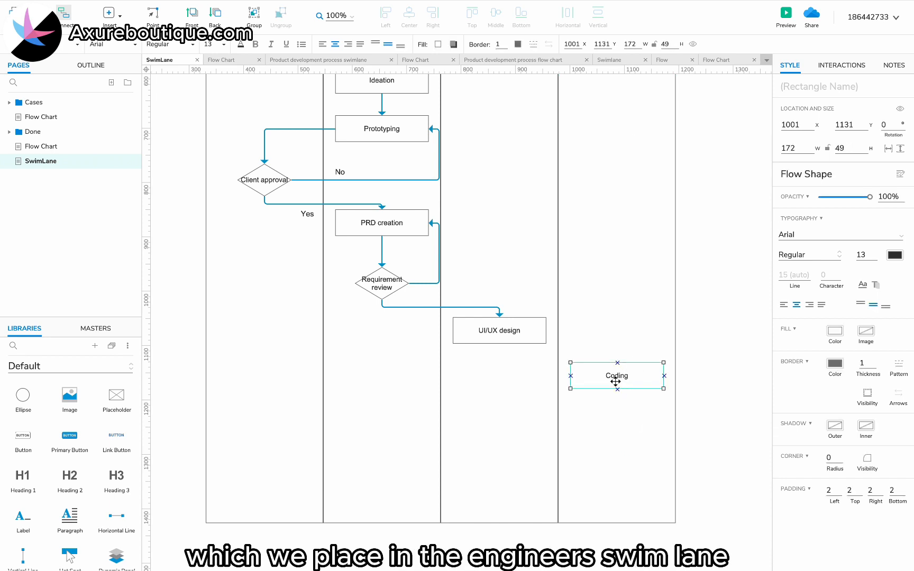
pyautogui.moveTo(616, 377); pyautogui.dragTo(614, 424)
pyautogui.doubleClick(613, 424)
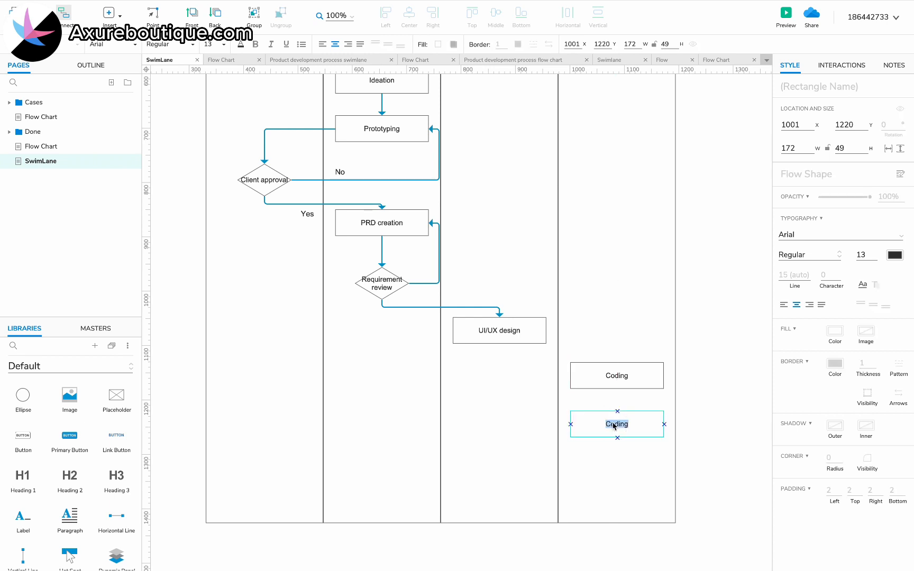
pyautogui.write('Product launch')
pyautogui.press('Escape')
# - Place a copy of the Client needs identification rounded rectangle near the bottom of the Client lane and label it "Product acceptance"
pyautogui.scroll(5, 153, 317)
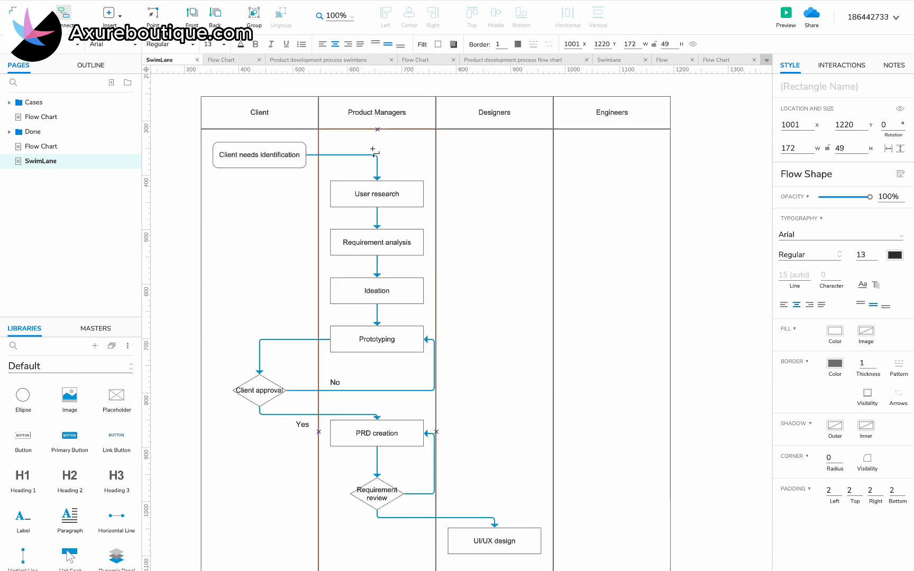
pyautogui.click(275, 192)
pyautogui.moveTo(267, 194); pyautogui.dragTo(266, 492)
pyautogui.scroll(-5, 265, 490)
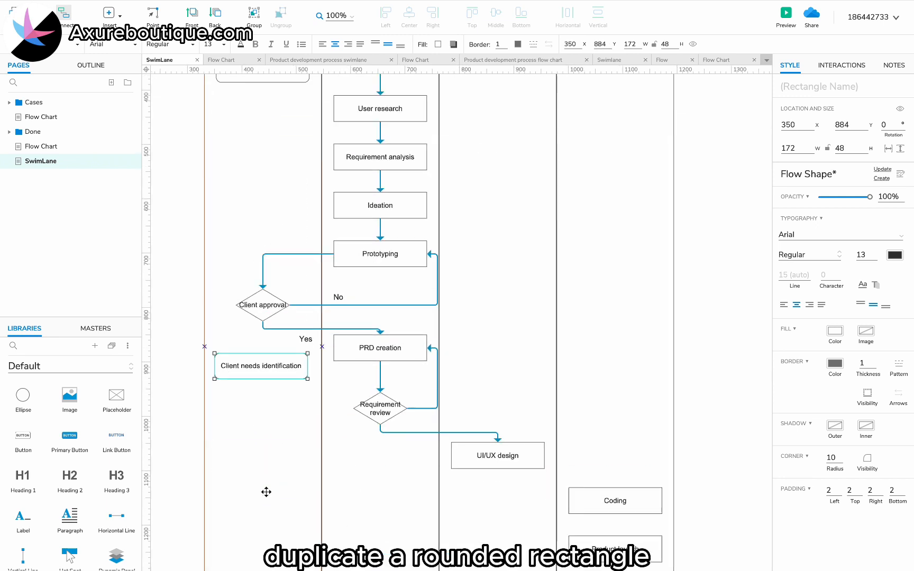
pyautogui.moveTo(258, 243); pyautogui.dragTo(258, 479)
pyautogui.moveTo(260, 480); pyautogui.dragTo(260, 481)
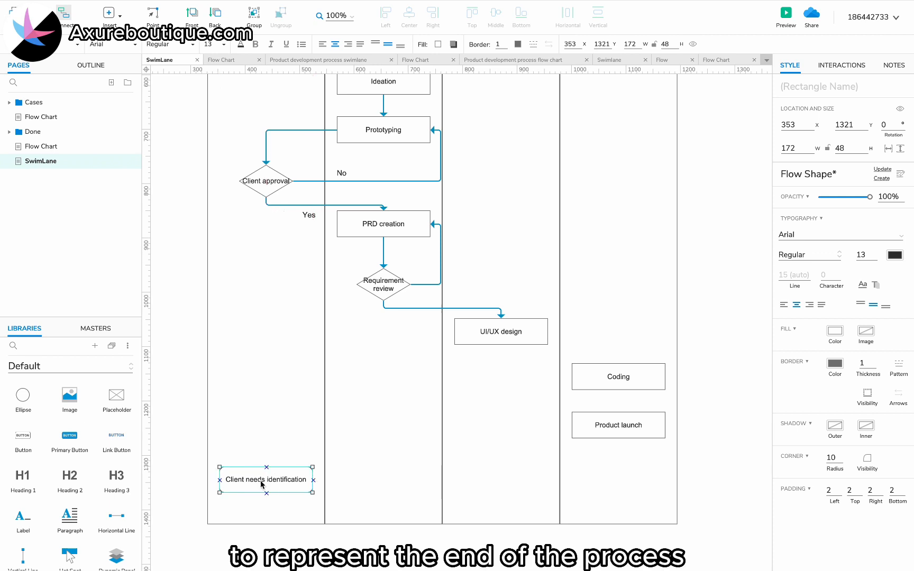
pyautogui.doubleClick(263, 479)
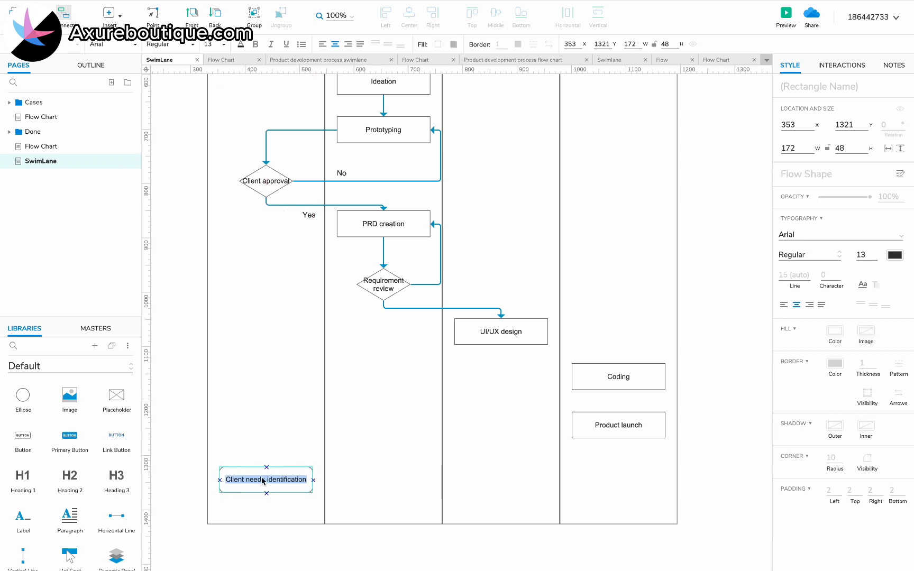
pyautogui.write('Product')
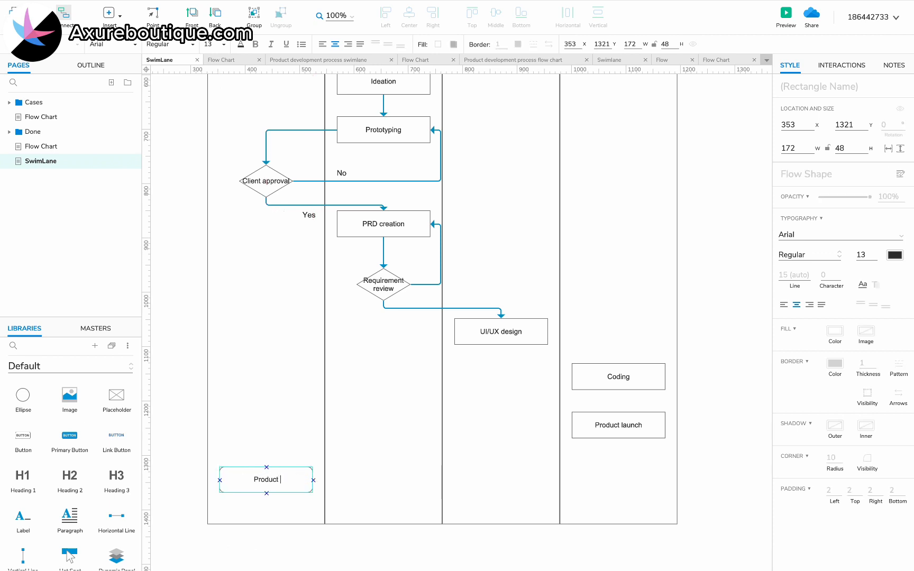
pyautogui.write(' acceptance')
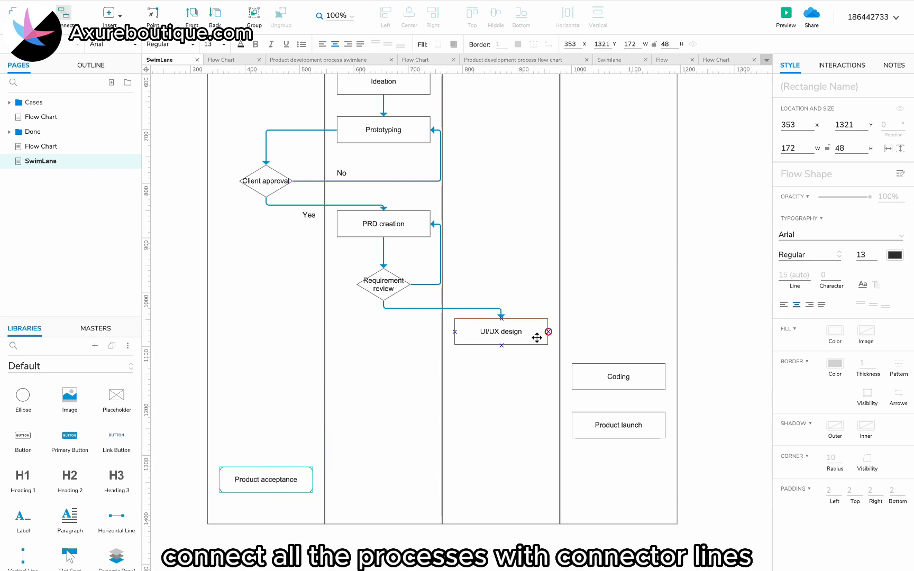
# - Connect UI/UX design to Coding, Coding to Product launch, and Product launch to Product acceptance
pyautogui.moveTo(506, 347); pyautogui.dragTo(266, 467)
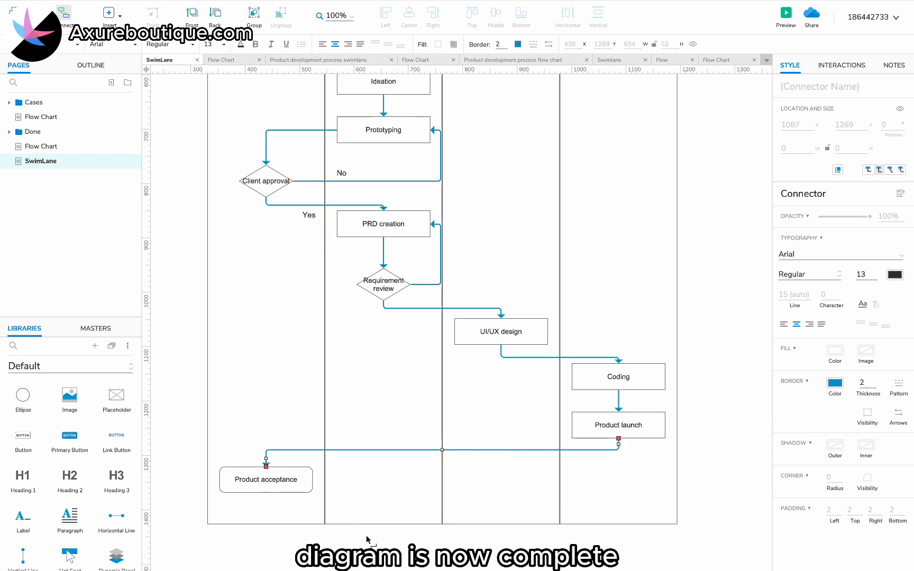
pyautogui.click(431, 514)
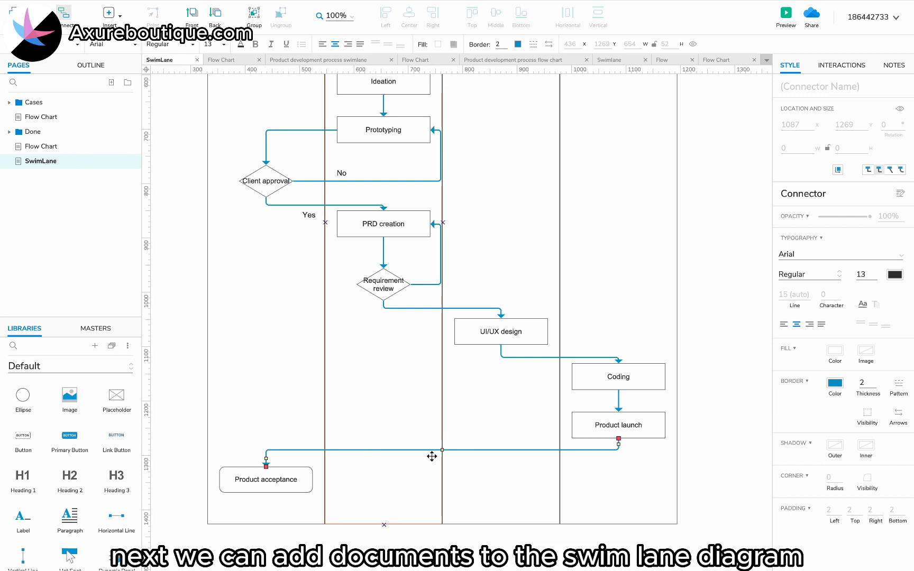
# - Place a Multi-Document shape from the Flow library outside the Engineers lane, level with User research, and label it "Needs communication records"
pyautogui.scroll(8, 432, 456)
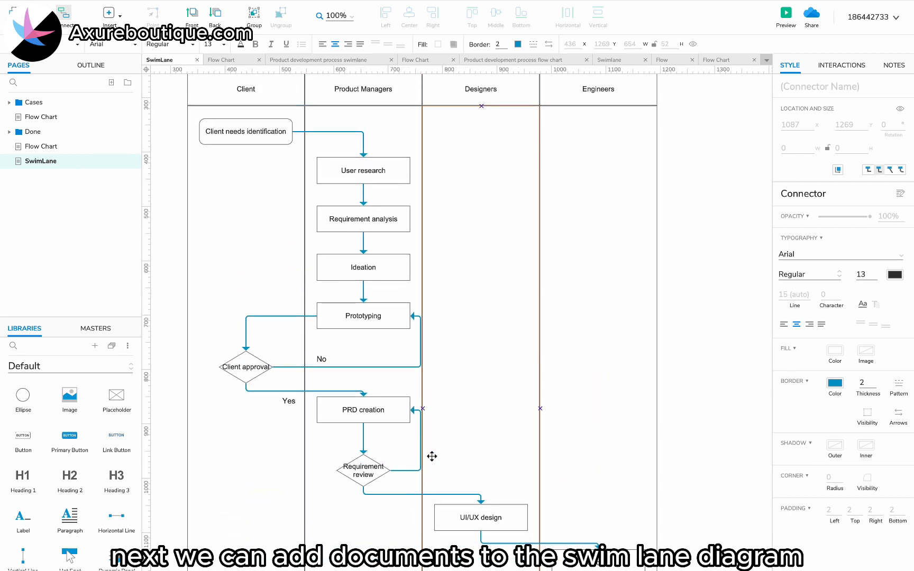
pyautogui.scroll(1, 432, 456)
pyautogui.scroll(-1, 432, 457)
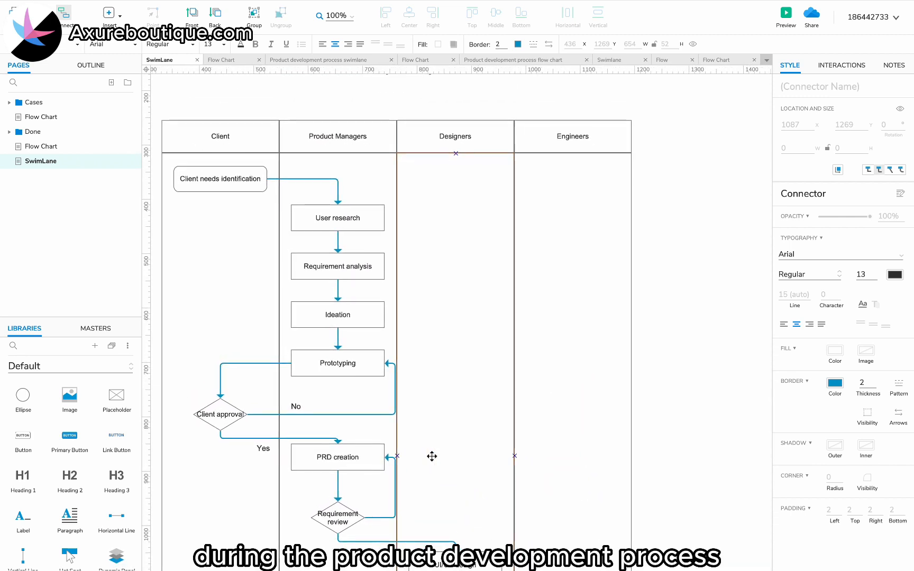
pyautogui.hscroll(1, 432, 457)
pyautogui.hscroll(-1, 432, 457)
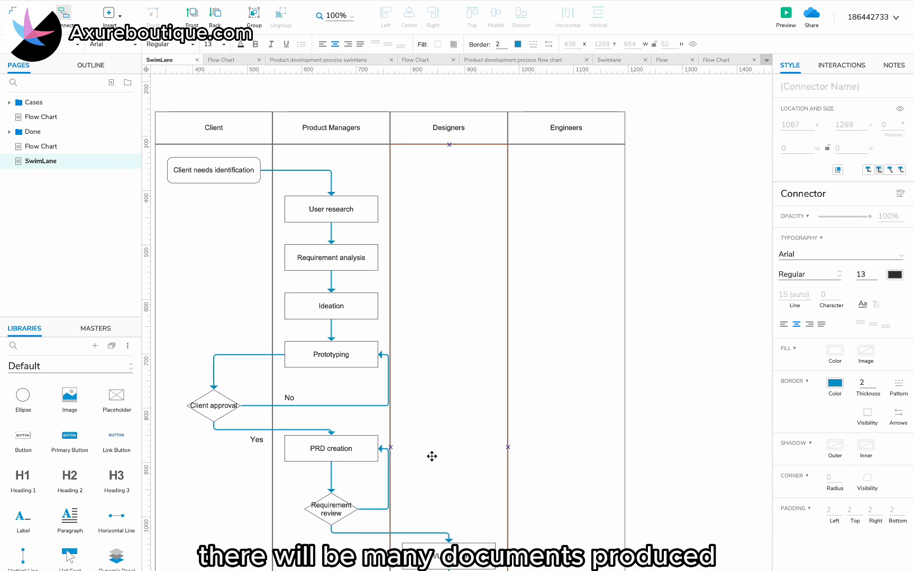
pyautogui.scroll(1, 432, 457)
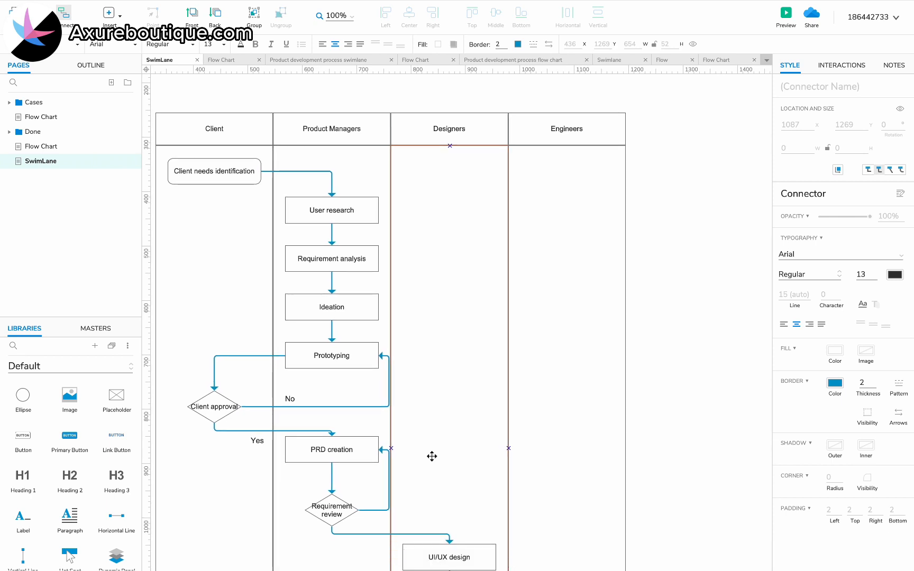
pyautogui.click(91, 371)
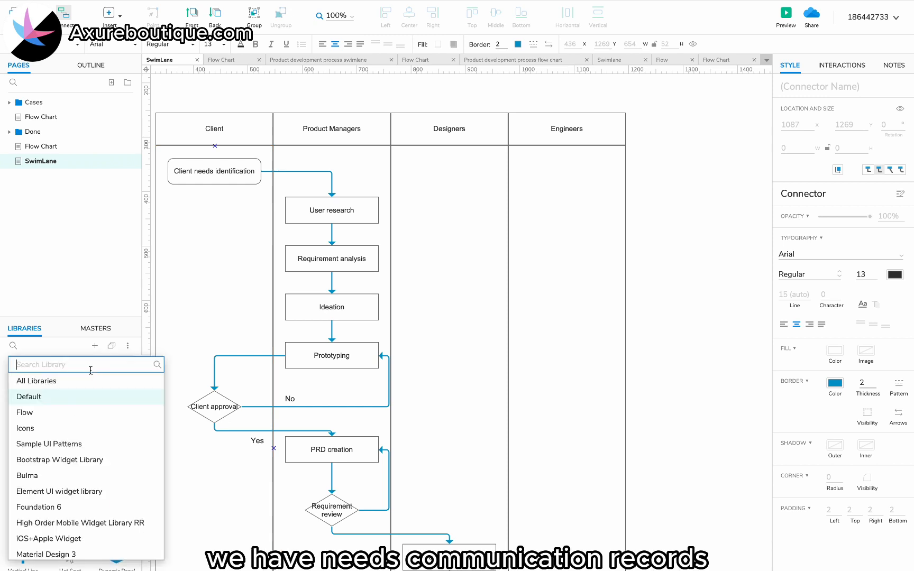
pyautogui.click(84, 413)
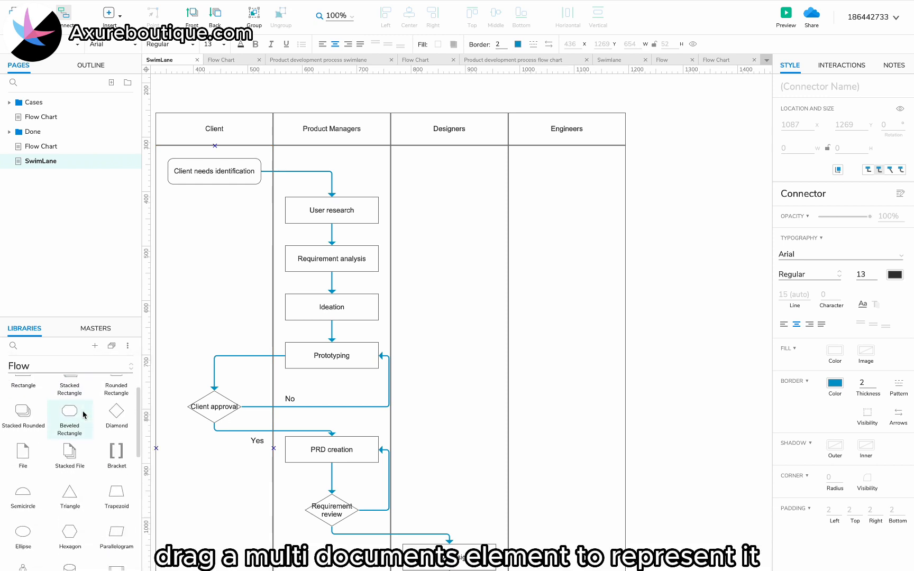
pyautogui.scroll(-3, 84, 414)
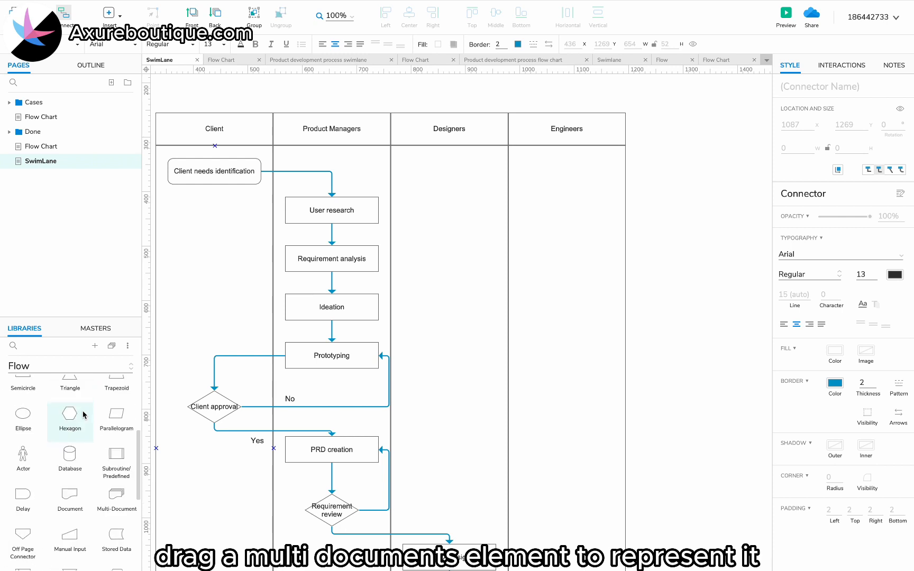
pyautogui.moveTo(117, 493); pyautogui.dragTo(653, 194)
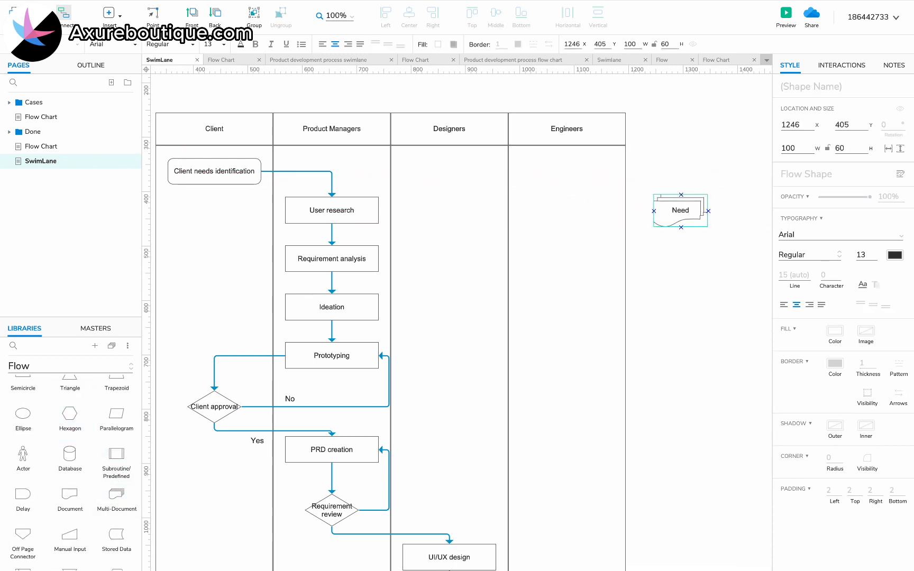
pyautogui.write('Needs communication re')
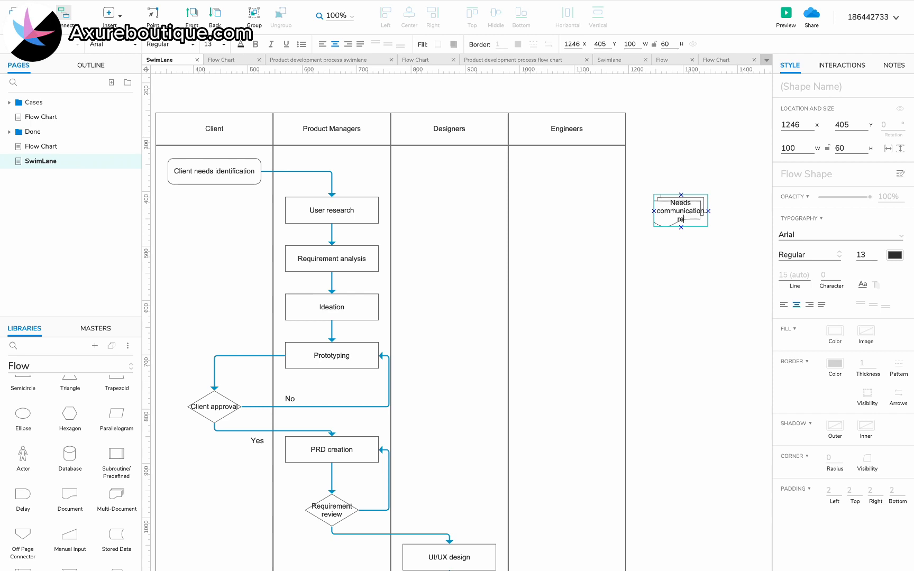
pyautogui.write('cords')
pyautogui.click(686, 250)
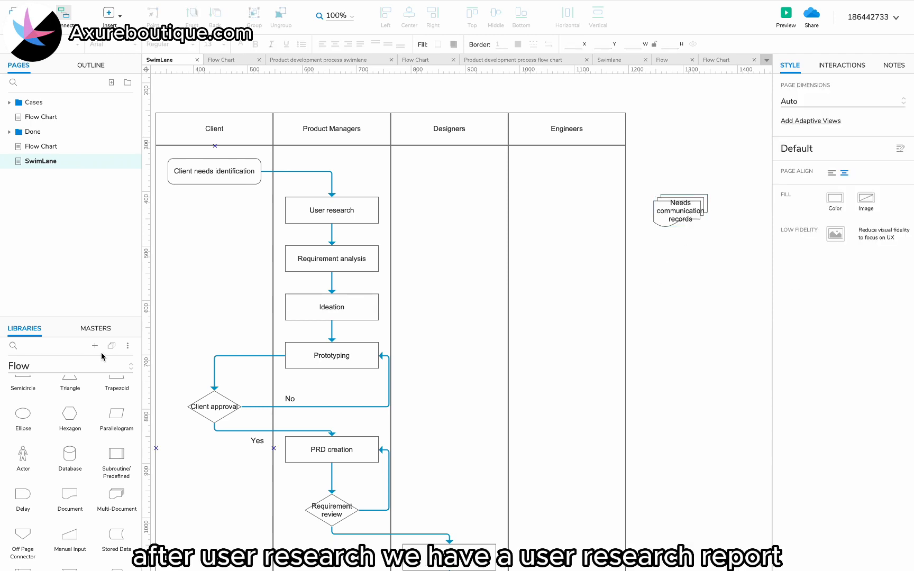
# - Place a Flow Document shape directly below the Needs communication records shape and label it "User research report"
pyautogui.scroll(1, 103, 449)
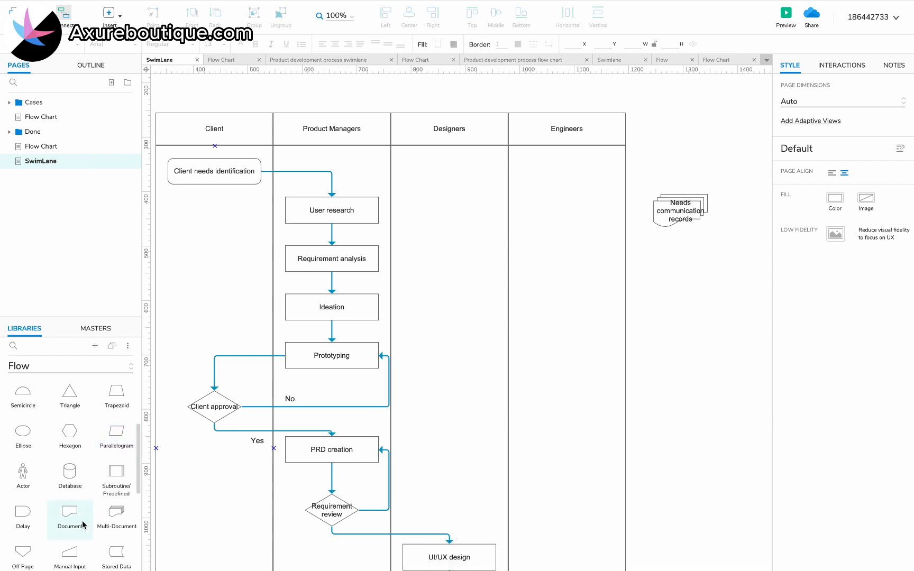
pyautogui.moveTo(70, 513); pyautogui.dragTo(651, 244)
pyautogui.doubleClick(671, 259)
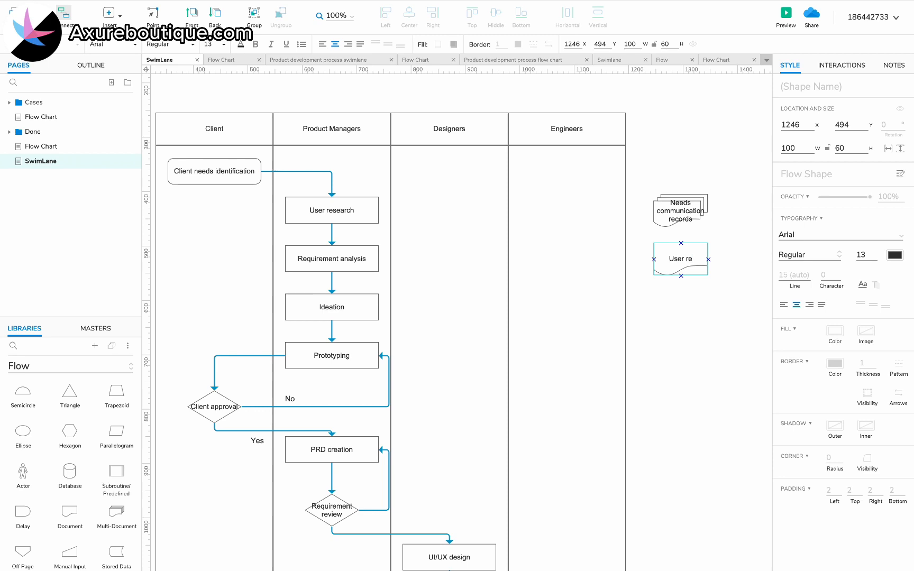
pyautogui.write('User research report')
pyautogui.click(684, 307)
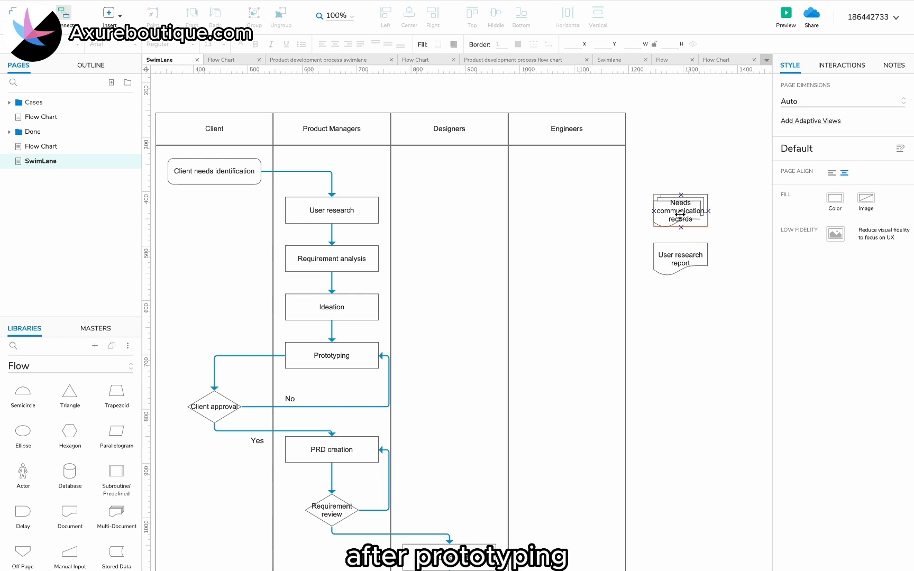
# - Duplicate the Needs communication records shape straight down, level with Prototyping, and label the copy "Prototypes"
pyautogui.moveTo(678, 215); pyautogui.dragTo(681, 353)
pyautogui.doubleClick(680, 354)
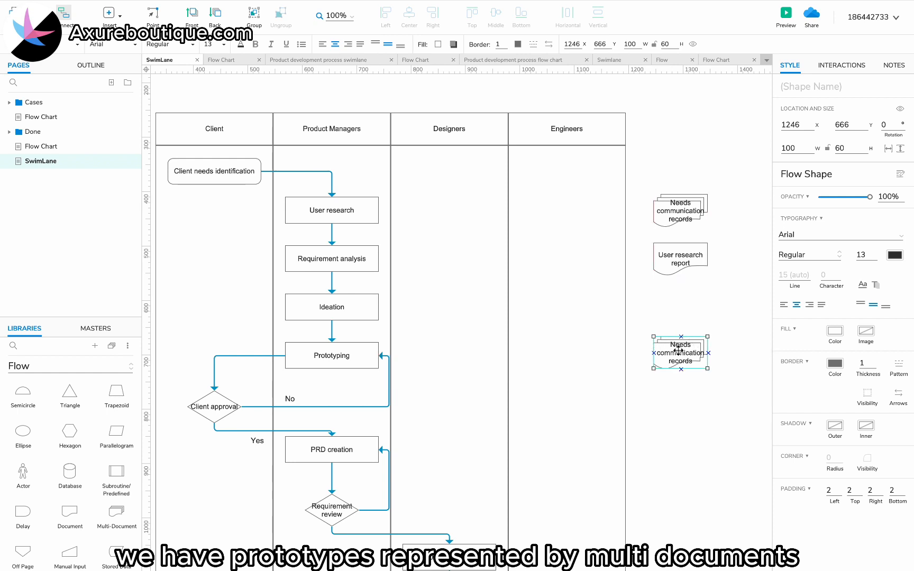
pyautogui.write('Prototypes')
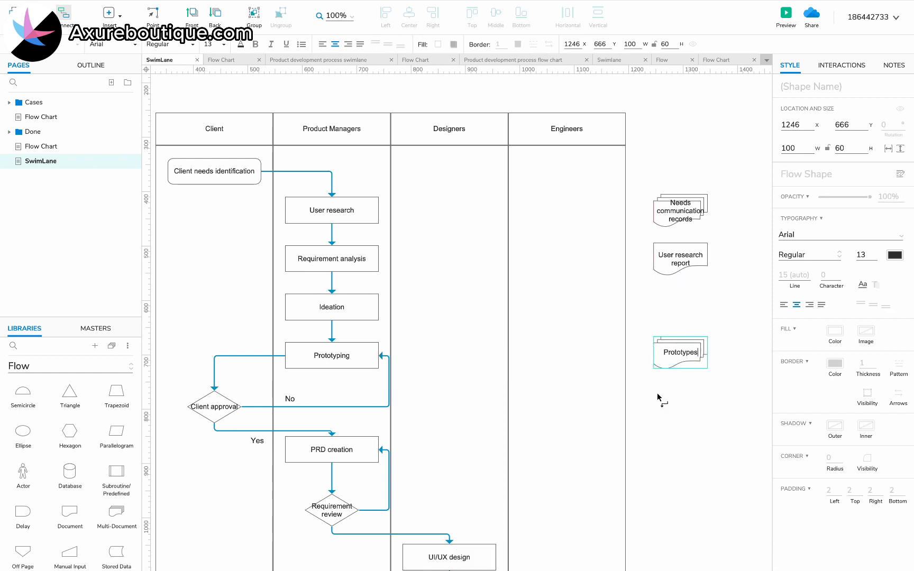
pyautogui.click(675, 418)
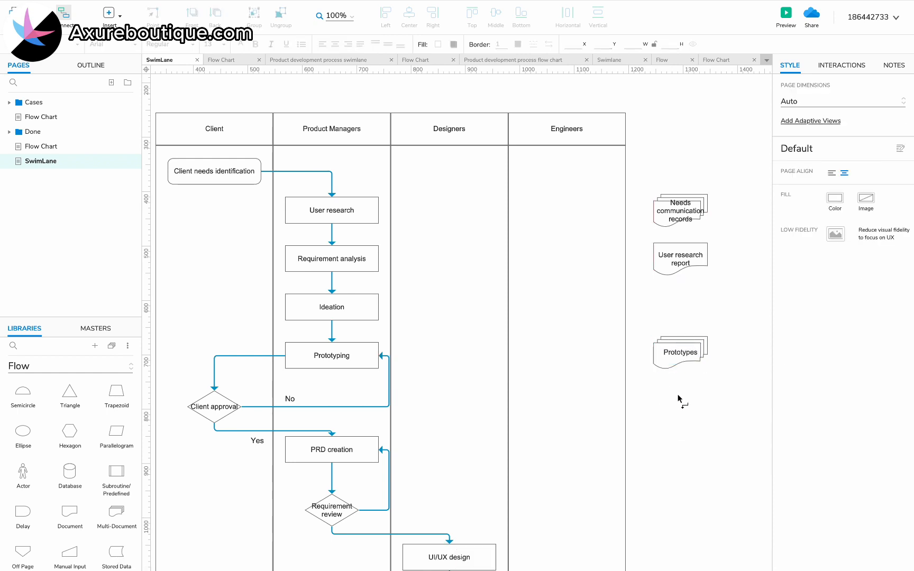
# - Duplicate the User research report document straight down, level with PRD creation, and label the copy "PRD"
pyautogui.moveTo(673, 259); pyautogui.dragTo(678, 444)
pyautogui.doubleClick(679, 447)
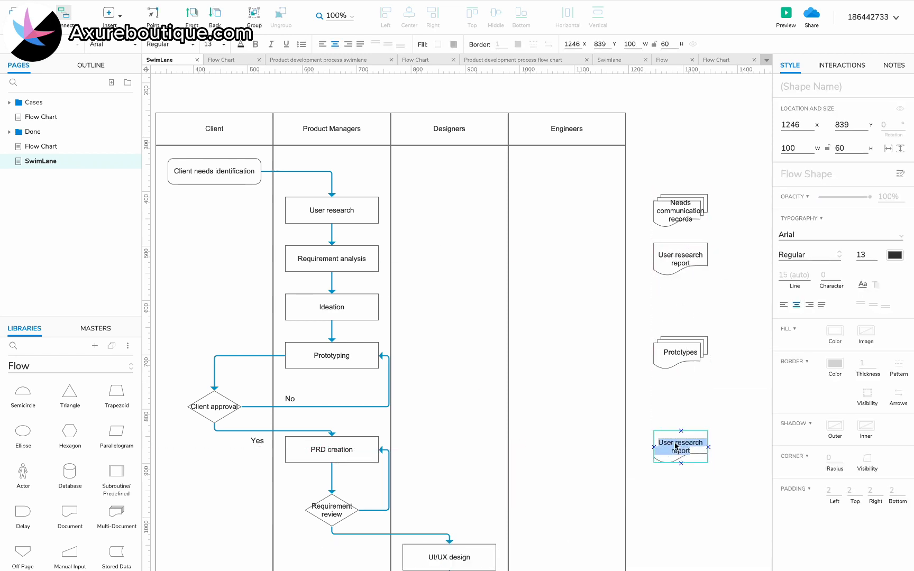
pyautogui.write('PRD')
# - Duplicate the Prototypes multi-document shape down, level with UI/UX design, and label the copy "Design assets"
pyautogui.scroll(-5, 691, 496)
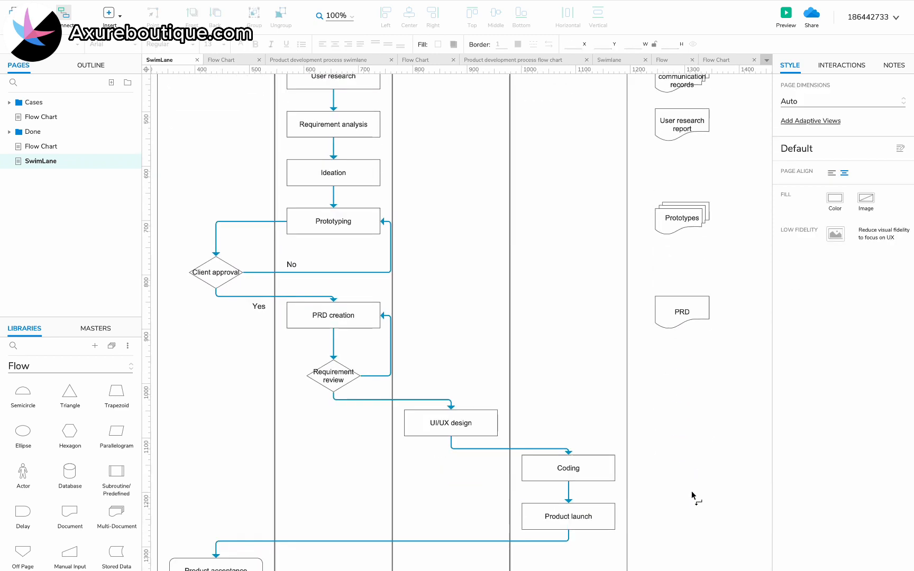
pyautogui.moveTo(676, 222); pyautogui.dragTo(681, 422)
pyautogui.doubleClick(682, 421)
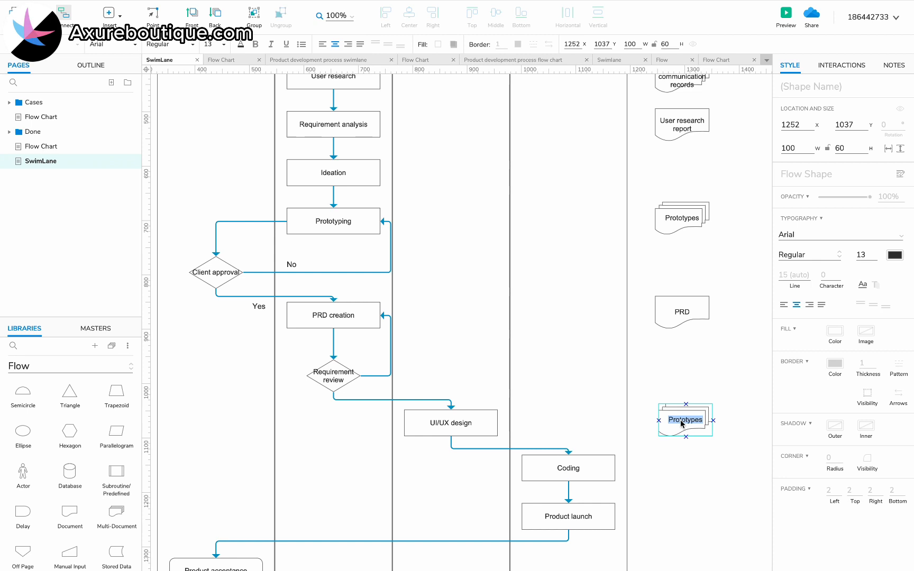
pyautogui.write('Design assets')
pyautogui.click(702, 475)
# - Duplicate the PRD document down, level with Product launch, and label the copy "Operation manual"
pyautogui.moveTo(676, 310); pyautogui.dragTo(683, 514)
pyautogui.doubleClick(683, 511)
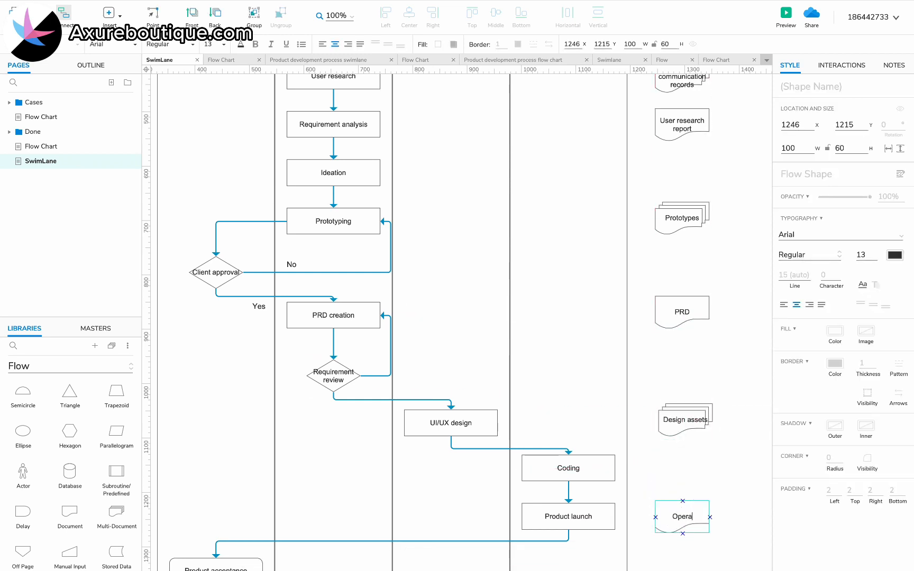
pyautogui.write('Operarion manual')
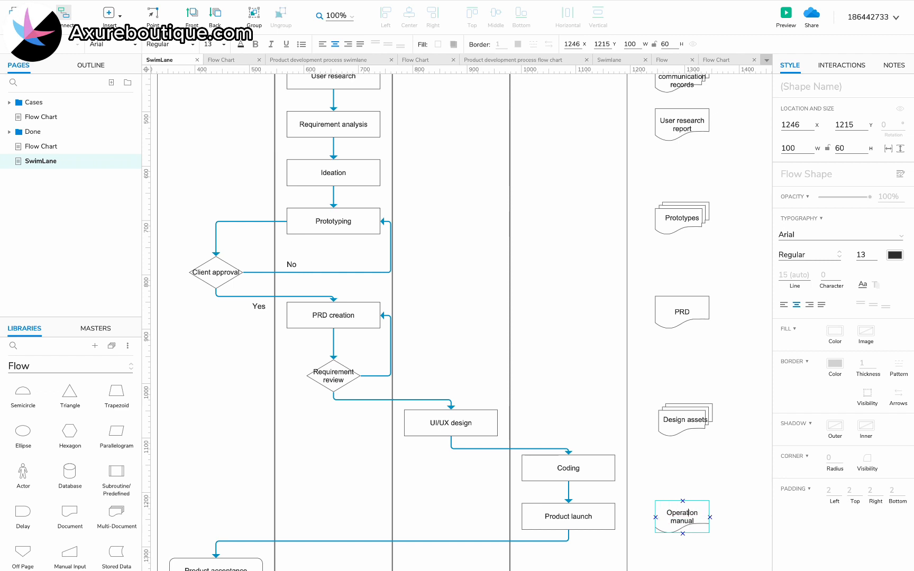
pyautogui.click(709, 494)
# - Select all six document shapes outside the lanes and fill them with yellow #FFF500
pyautogui.scroll(-3, 702, 504)
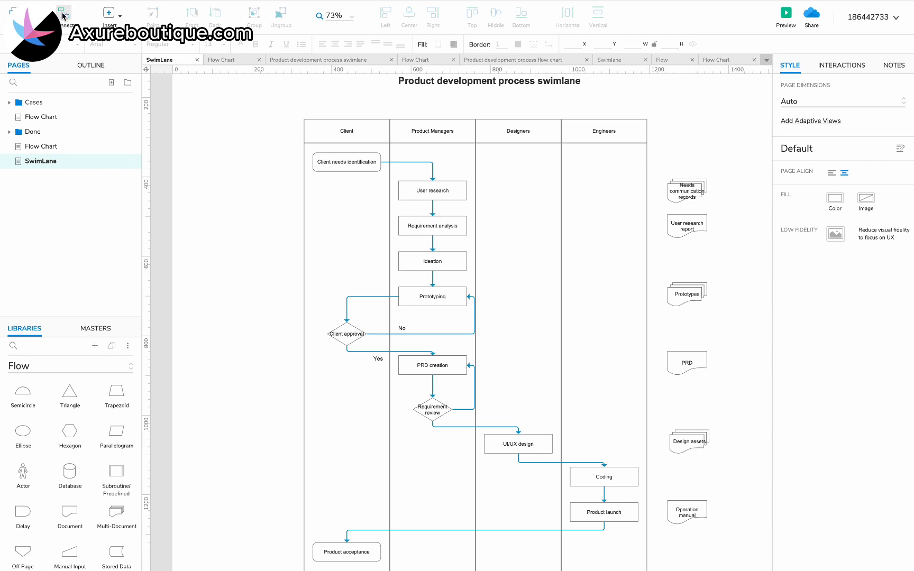
pyautogui.moveTo(730, 168); pyautogui.dragTo(668, 534)
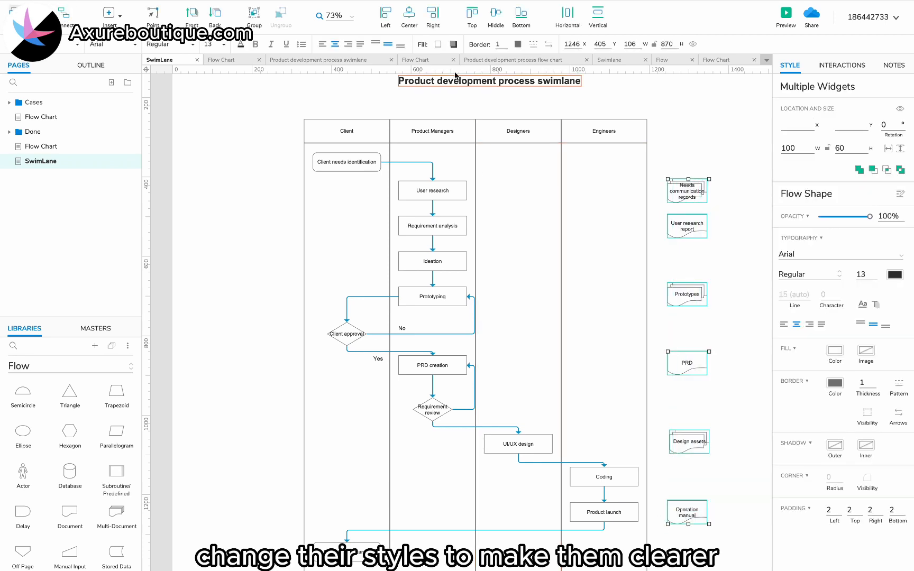
pyautogui.click(438, 45)
pyautogui.click(537, 280)
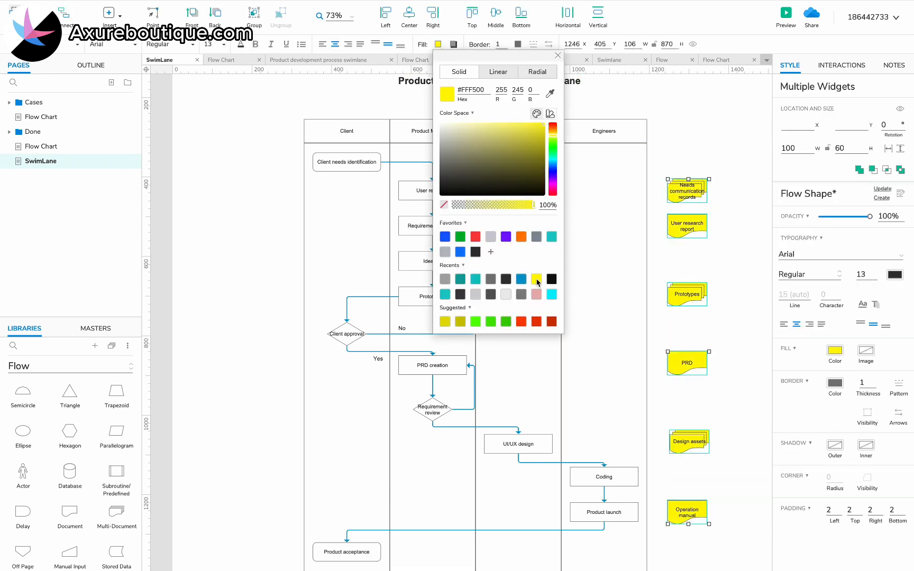
# - Widen the Needs communication records shape to about 136 so its label fits on two lines
pyautogui.click(689, 179)
pyautogui.scroll(4, 689, 179)
pyautogui.click(700, 195)
pyautogui.moveTo(715, 196); pyautogui.dragTo(736, 197)
# - Widen the Design assets shape to about 124 and the Operation manual document to about 130, with their far edges aligned
pyautogui.scroll(-3, 728, 212)
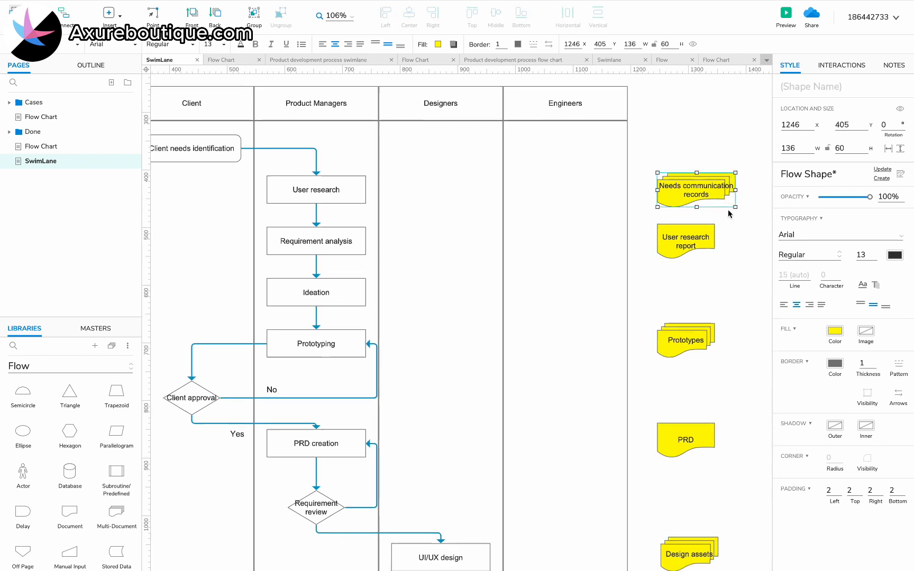
pyautogui.hscroll(1, 712, 244)
pyautogui.click(656, 381)
pyautogui.moveTo(671, 381); pyautogui.dragTo(684, 380)
pyautogui.click(657, 485)
pyautogui.moveTo(668, 484); pyautogui.dragTo(684, 486)
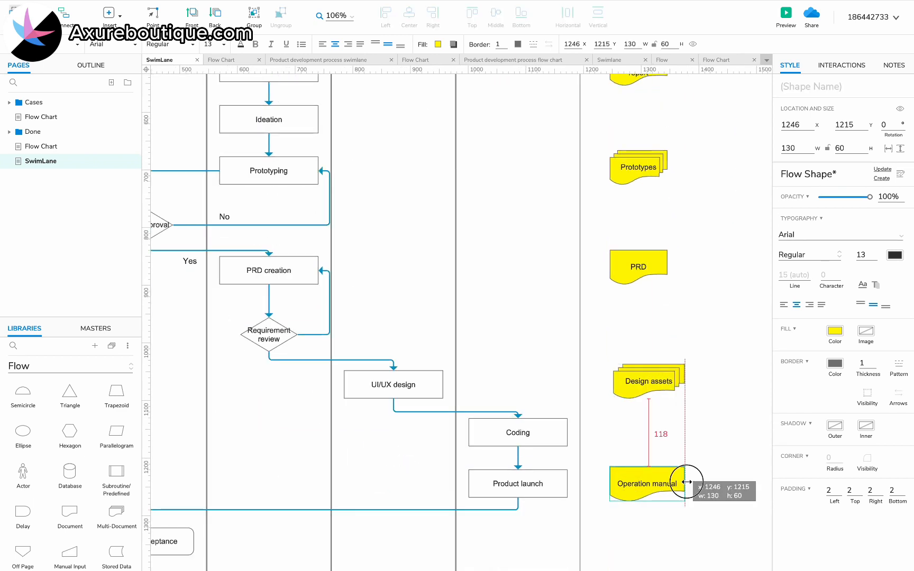
# - Widen the PRD, Prototypes and User research report shapes to about 130 each
pyautogui.scroll(-2, 684, 485)
pyautogui.scroll(-2, 673, 370)
pyautogui.click(673, 331)
pyautogui.moveTo(668, 336); pyautogui.dragTo(680, 337)
pyautogui.click(643, 255)
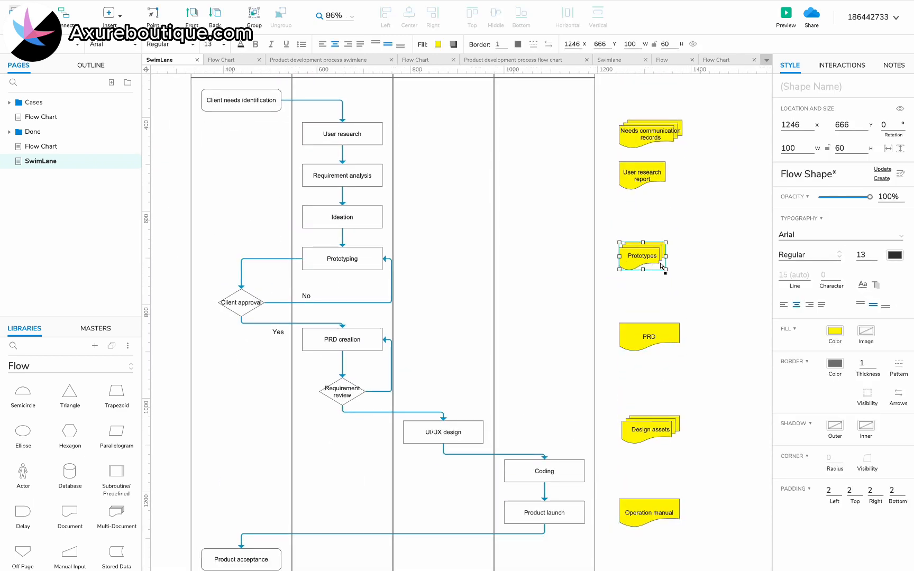
pyautogui.moveTo(665, 256); pyautogui.dragTo(680, 256)
pyautogui.click(642, 176)
pyautogui.moveTo(665, 176); pyautogui.dragTo(680, 176)
# - Move Needs communication records, User research report, Prototypes and PRD beside User research, Requirement analysis, Prototyping and PRD creation respectively
pyautogui.click(653, 137)
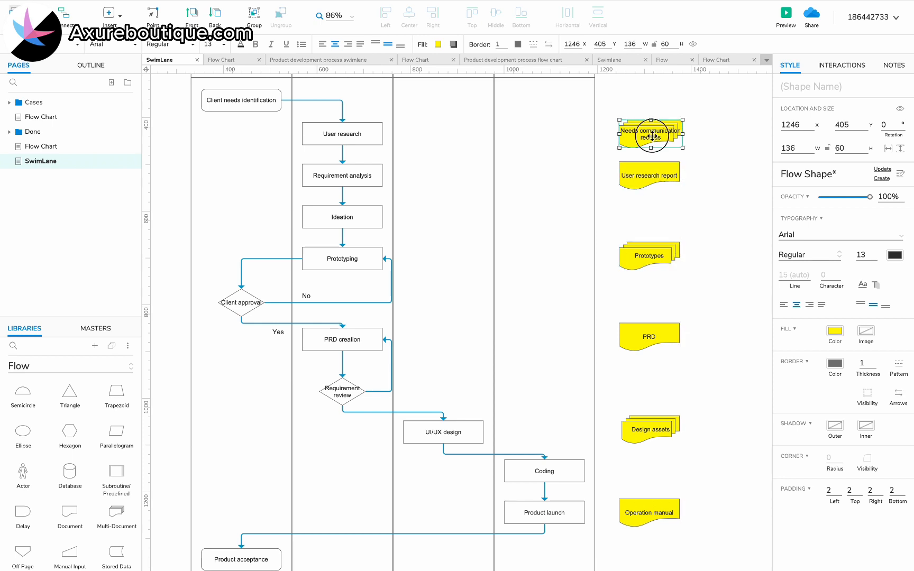
pyautogui.moveTo(653, 136); pyautogui.dragTo(421, 138)
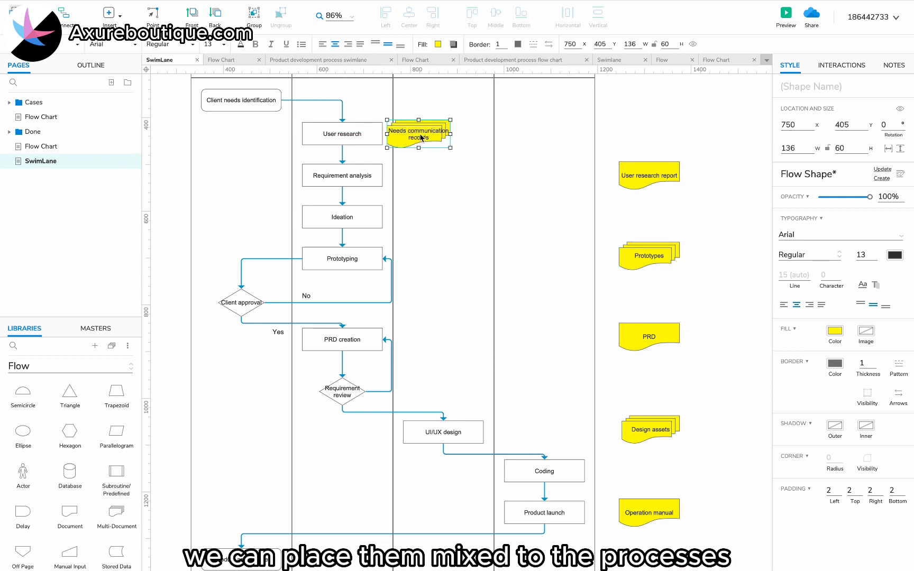
pyautogui.click(649, 176)
pyautogui.moveTo(649, 176); pyautogui.dragTo(417, 176)
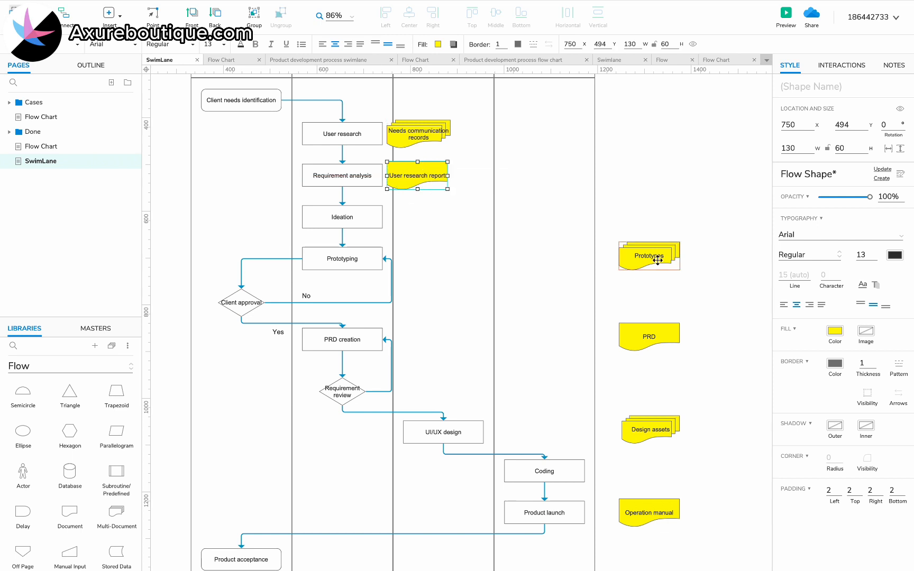
pyautogui.moveTo(657, 260); pyautogui.dragTo(418, 264)
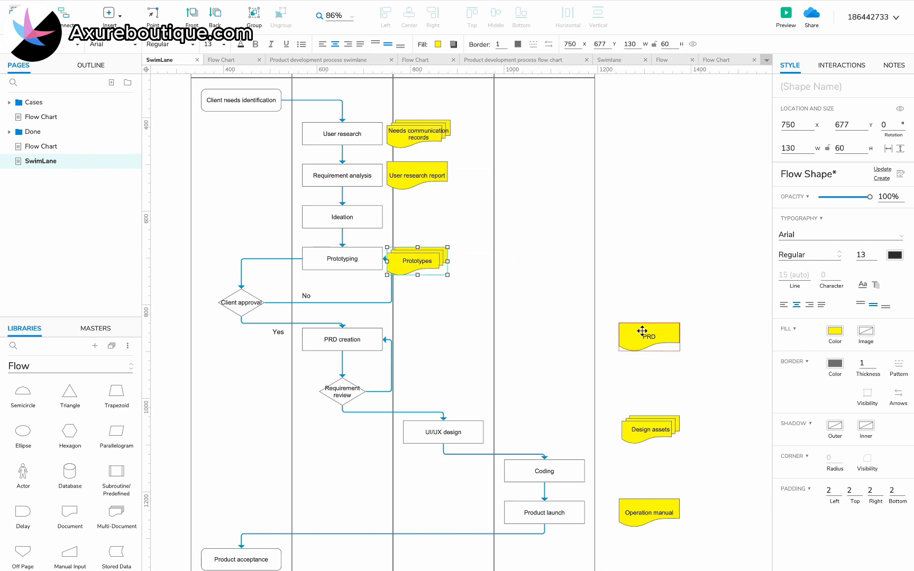
pyautogui.moveTo(643, 331); pyautogui.dragTo(415, 332)
# - Move the Design assets shape beside UI/UX design and the Operation manual document beside Product launch
pyautogui.click(653, 423)
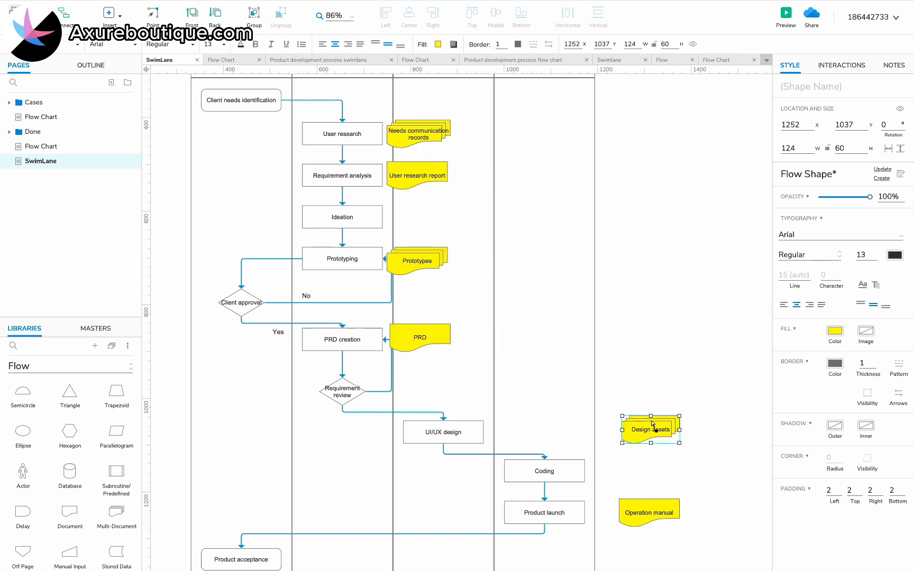
pyautogui.moveTo(653, 424); pyautogui.dragTo(518, 426)
pyautogui.moveTo(638, 506); pyautogui.dragTo(609, 503)
# - Select the PRD, Prototypes, User research report and Needs communication records shapes and shift them together slightly so they clear the Product Managers lane
pyautogui.click(419, 337)
pyautogui.keyDown('ctrl'); pyautogui.click(418, 261); pyautogui.keyUp('ctrl')
pyautogui.keyDown('ctrl'); pyautogui.click(418, 176); pyautogui.keyUp('ctrl')
pyautogui.keyDown('ctrl'); pyautogui.click(418, 133); pyautogui.keyUp('ctrl')
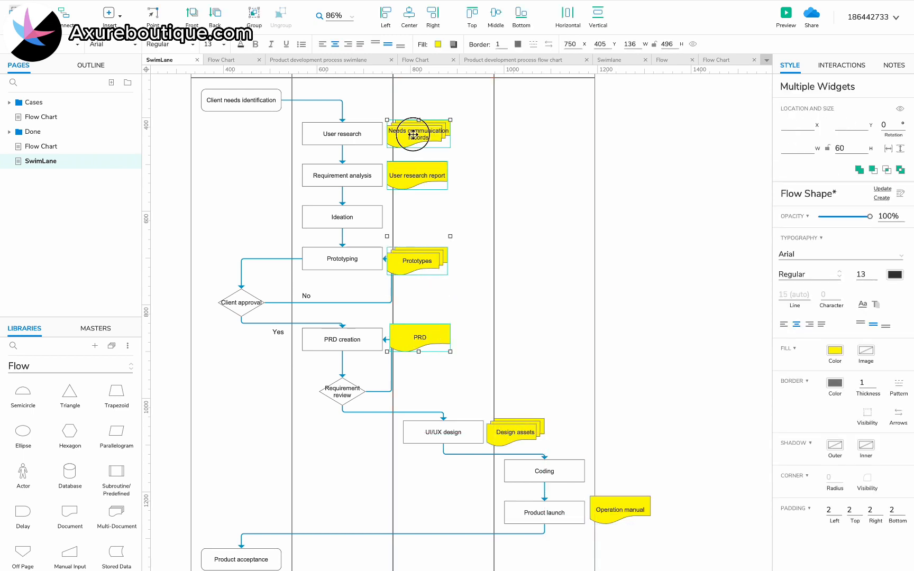
pyautogui.moveTo(413, 133); pyautogui.dragTo(421, 134)
pyautogui.click(608, 276)
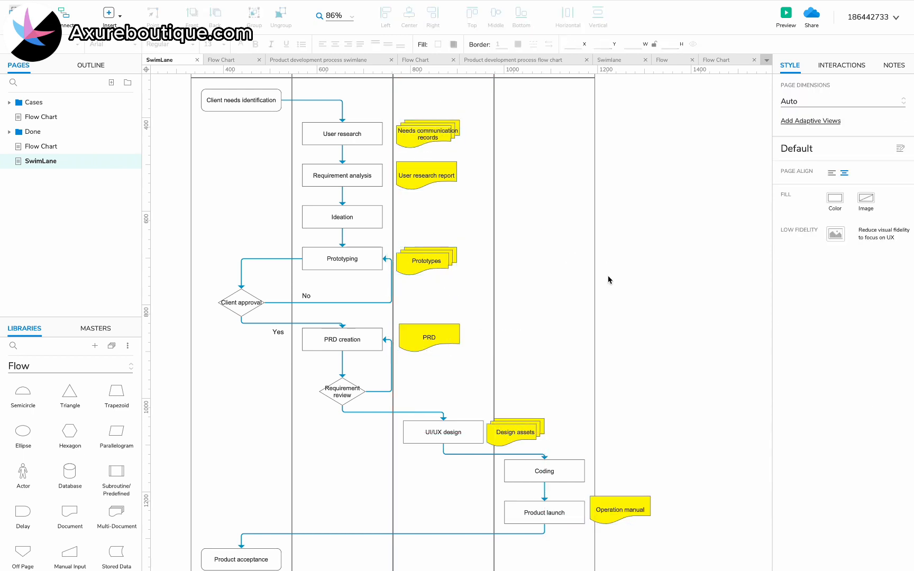
pyautogui.scroll(-1, 608, 276)
pyautogui.scroll(1, 608, 276)
pyautogui.hscroll(-1, 608, 275)
pyautogui.scroll(2, 608, 276)
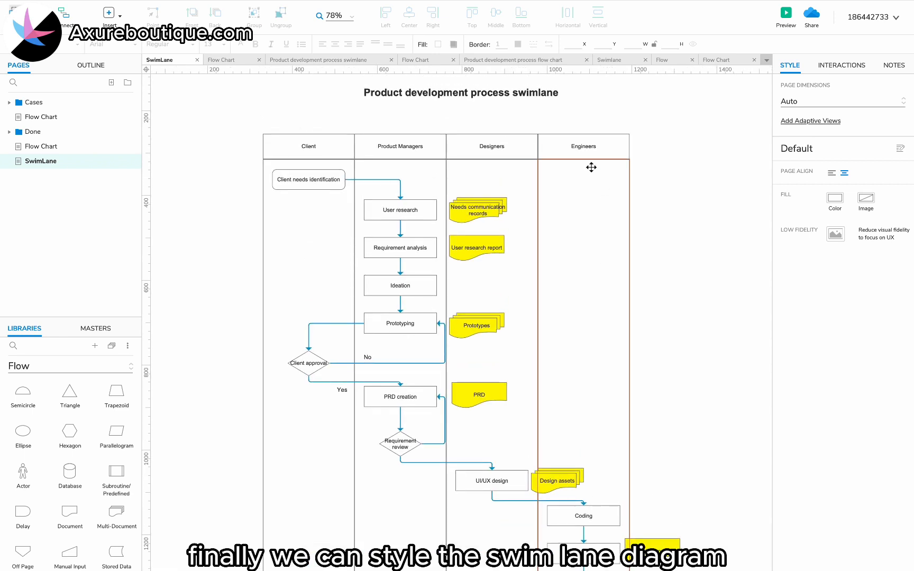
# - Fill the Client, Product Managers, Designers and Engineers headers with teal #14C9C8 and make their text white at size 20
pyautogui.click(582, 147)
pyautogui.keyDown('ctrl'); pyautogui.click(496, 146); pyautogui.keyUp('ctrl')
pyautogui.keyDown('ctrl'); pyautogui.click(402, 147); pyautogui.keyUp('ctrl')
pyautogui.keyDown('ctrl'); pyautogui.click(314, 149); pyautogui.keyUp('ctrl')
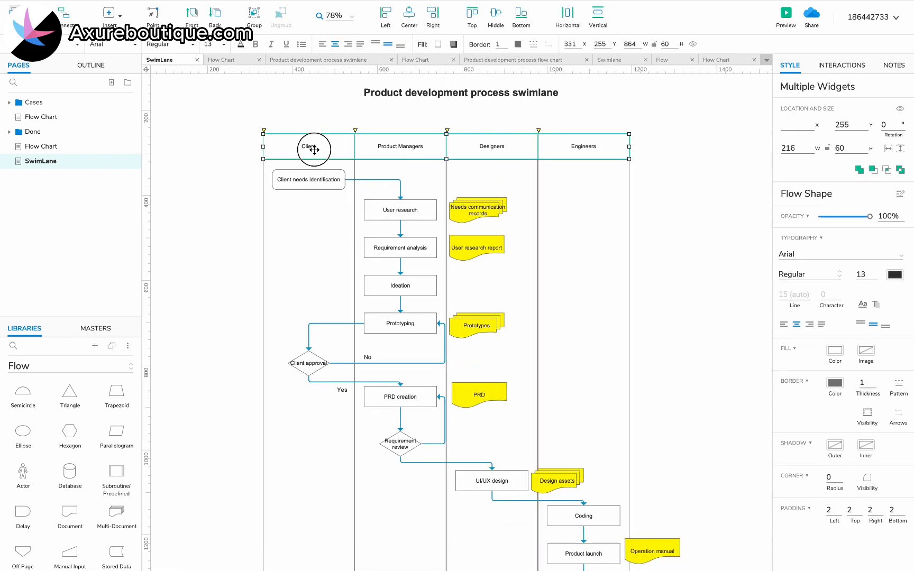
pyautogui.click(438, 44)
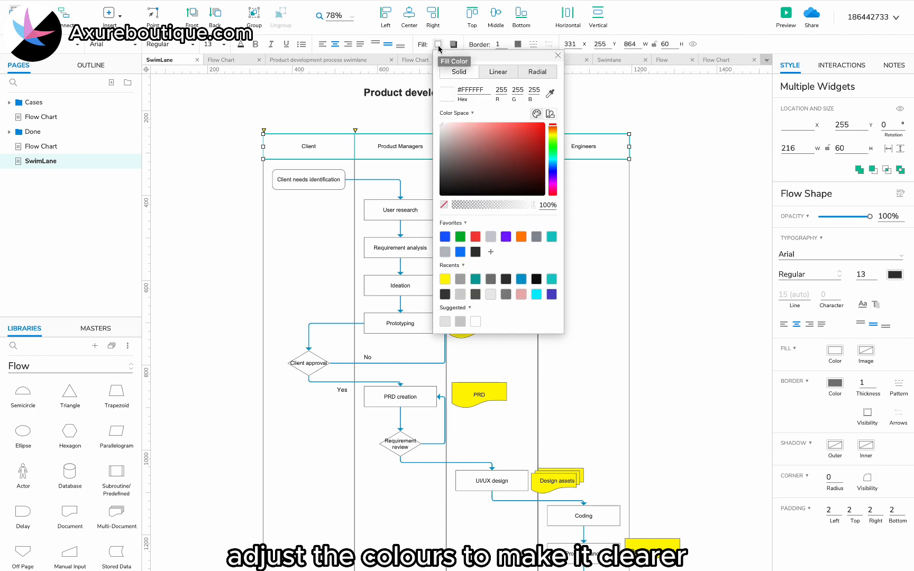
pyautogui.click(552, 238)
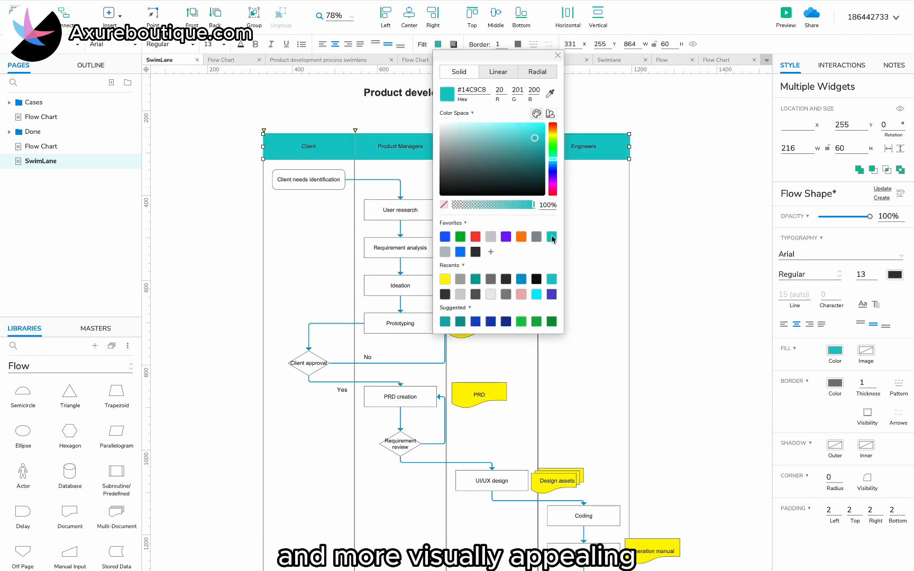
pyautogui.click(223, 44)
pyautogui.click(218, 234)
pyautogui.click(241, 44)
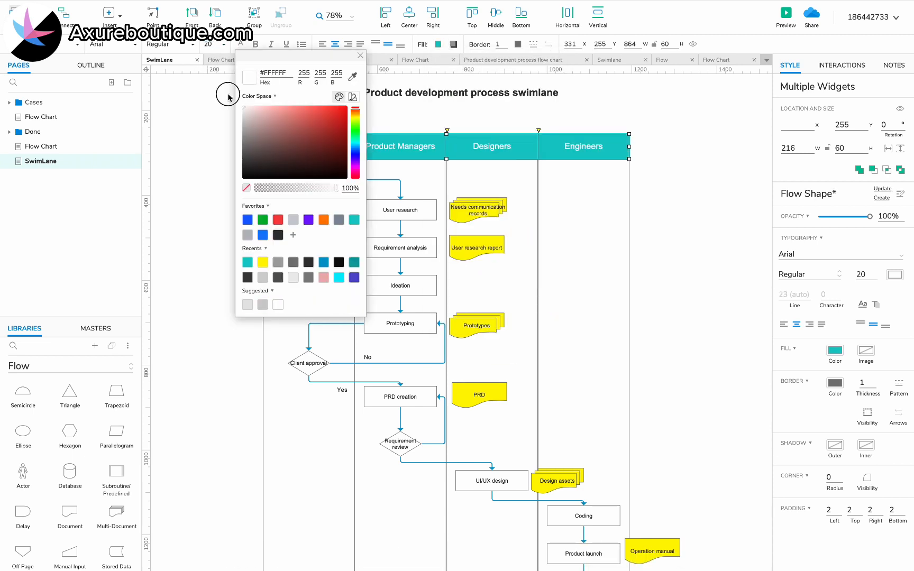
# - Fill the four lane bodies below the headers with dark grey #333333 and give them a light grey border
pyautogui.click(612, 255)
pyautogui.click(698, 267)
pyautogui.click(469, 191)
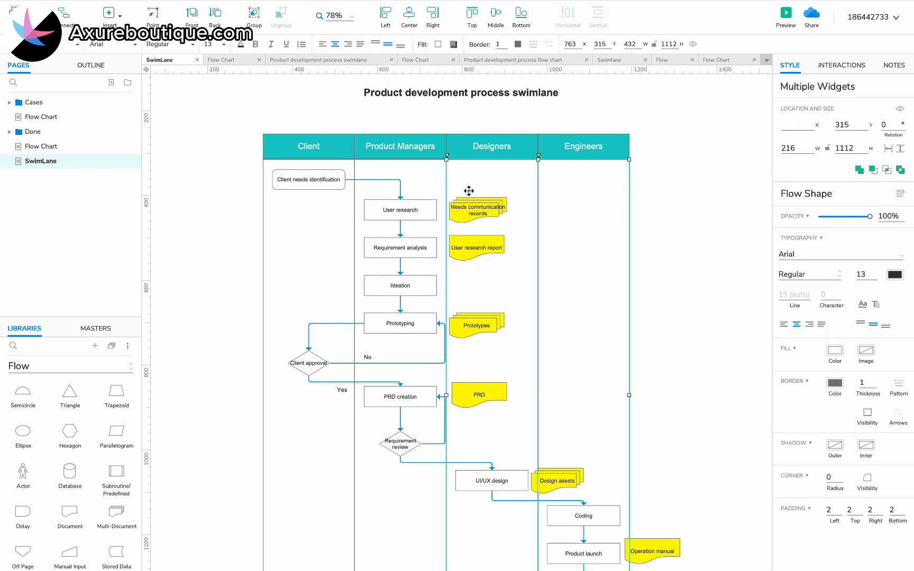
pyautogui.keyDown('shift'); pyautogui.click(418, 179); pyautogui.keyUp('shift')
pyautogui.keyDown('shift'); pyautogui.click(302, 224); pyautogui.keyUp('shift')
pyautogui.click(439, 46)
pyautogui.click(475, 252)
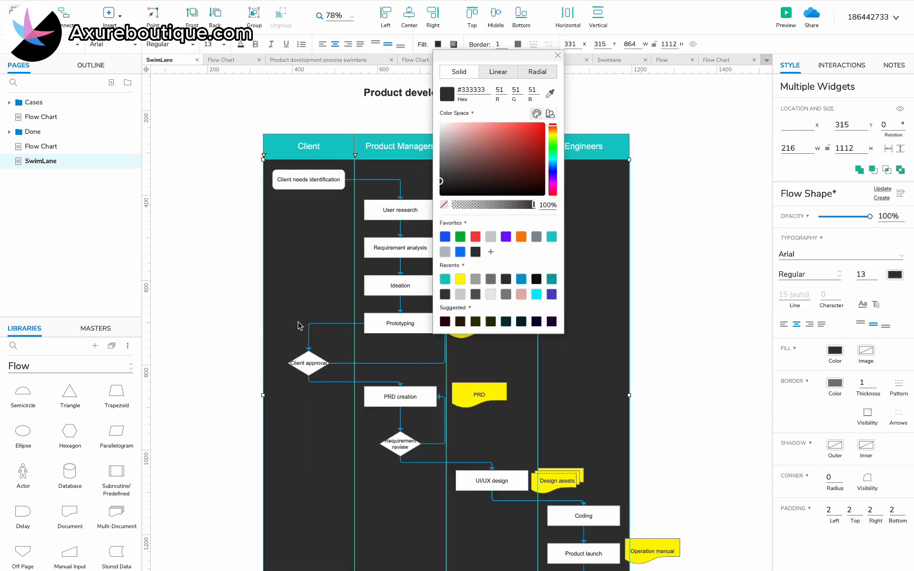
pyautogui.click(518, 44)
# - Change the fill of the four lane headers to a darker teal
pyautogui.click(485, 142)
pyautogui.keyDown('shift'); pyautogui.click(484, 143); pyautogui.keyUp('shift')
pyautogui.keyDown('shift'); pyautogui.click(576, 146); pyautogui.keyUp('shift')
pyautogui.keyDown('shift'); pyautogui.click(317, 147); pyautogui.keyUp('shift')
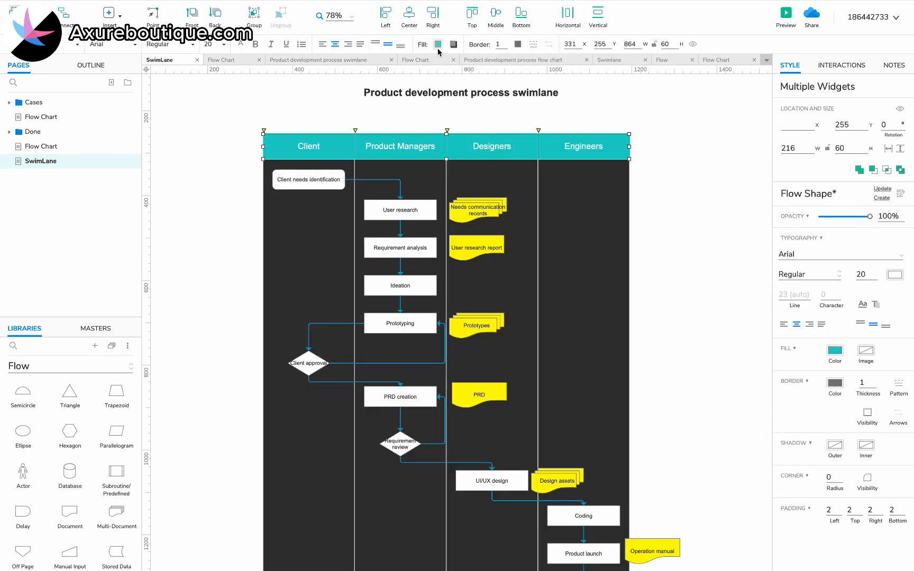
pyautogui.click(439, 45)
pyautogui.click(541, 154)
# - Set the border colour of the four lane headers to light grey
pyautogui.click(402, 148)
pyautogui.keyDown('shift'); pyautogui.click(486, 148); pyautogui.keyUp('shift')
pyautogui.keyDown('shift'); pyautogui.click(574, 147); pyautogui.keyUp('shift')
pyautogui.click(518, 44)
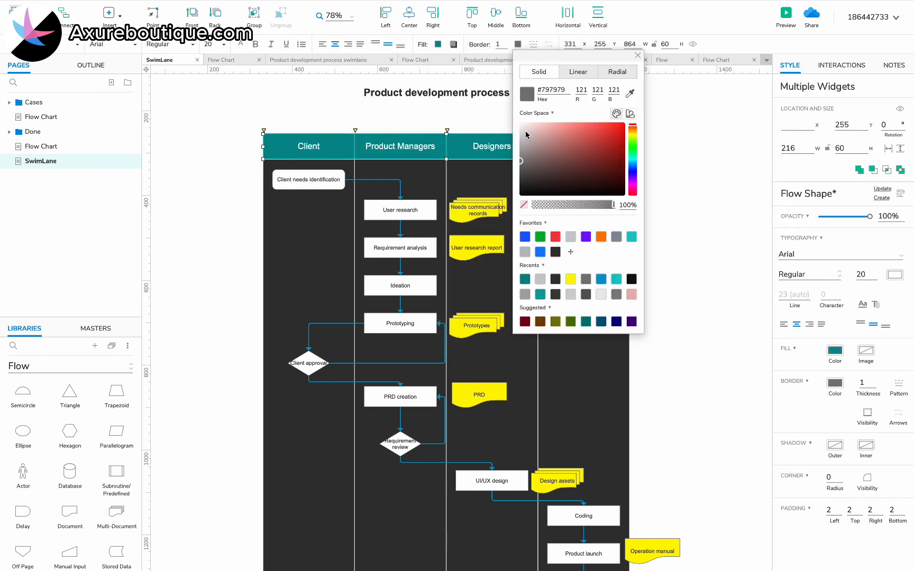
pyautogui.click(683, 285)
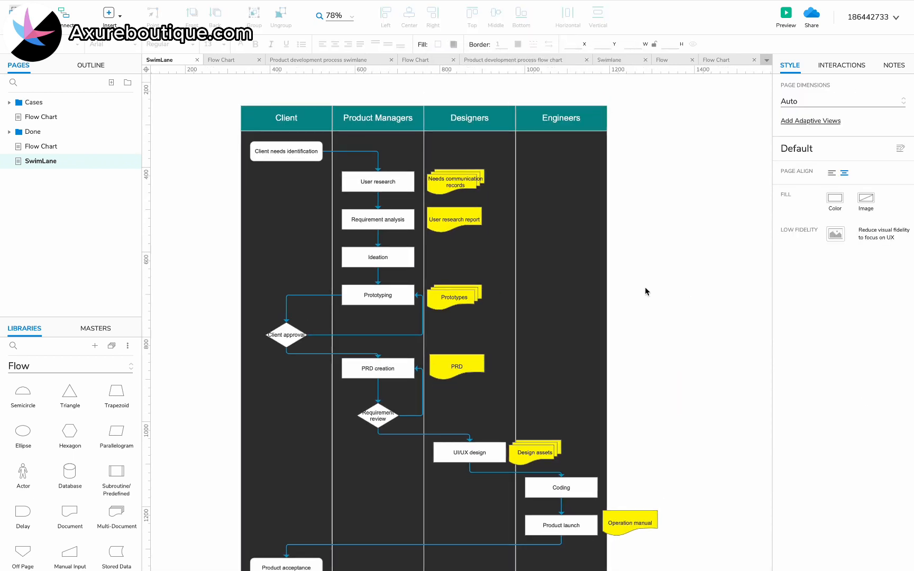
# - Change the fill of all four lane bodies to black
pyautogui.scroll(-1, 645, 345)
pyautogui.click(577, 296)
pyautogui.keyDown('shift'); pyautogui.click(515, 264); pyautogui.keyUp('shift')
pyautogui.keyDown('shift'); pyautogui.click(413, 261); pyautogui.keyUp('shift')
pyautogui.keyDown('shift'); pyautogui.click(315, 254); pyautogui.keyUp('shift')
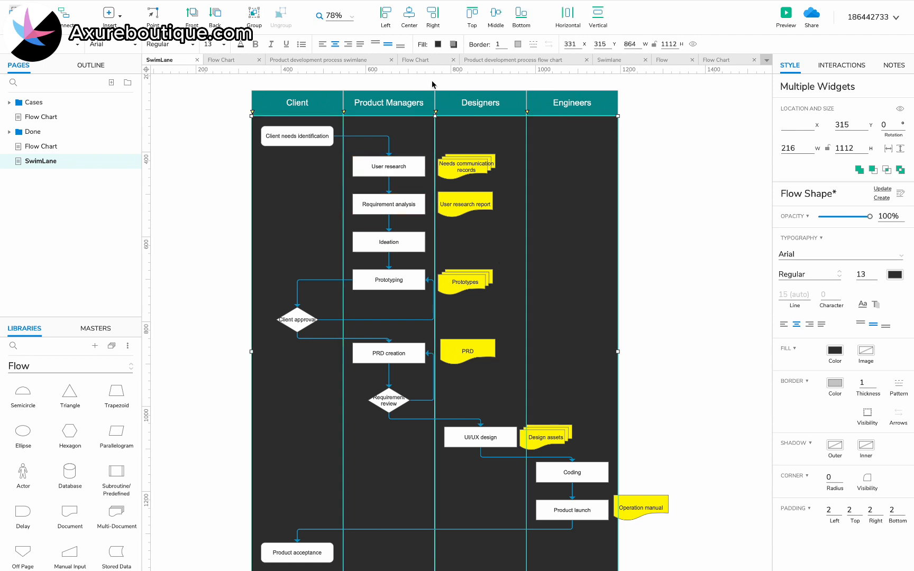
pyautogui.click(438, 44)
pyautogui.moveTo(445, 185); pyautogui.dragTo(431, 202)
pyautogui.click(194, 288)
# - Move the Needs communication records shape beside Client needs identification and the User research report shape beside User research
pyautogui.scroll(2, 676, 369)
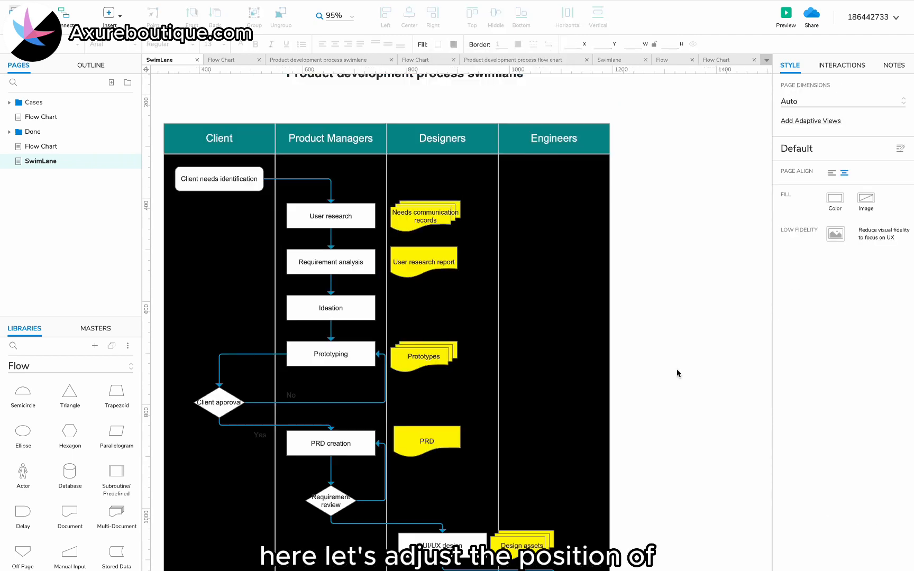
pyautogui.click(435, 213)
pyautogui.keyDown('shift'); pyautogui.click(426, 260); pyautogui.keyUp('shift')
pyautogui.moveTo(429, 210); pyautogui.dragTo(428, 176)
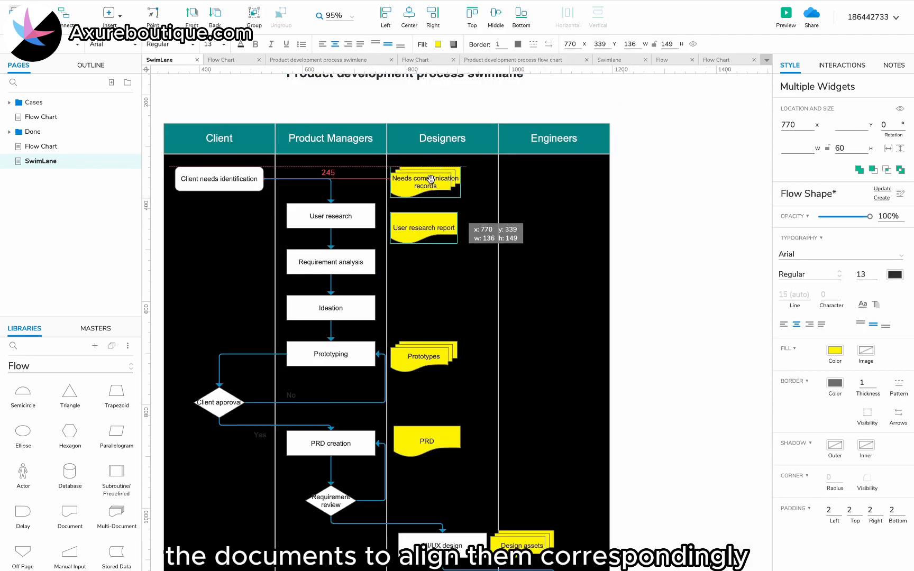
pyautogui.moveTo(418, 234); pyautogui.dragTo(418, 225)
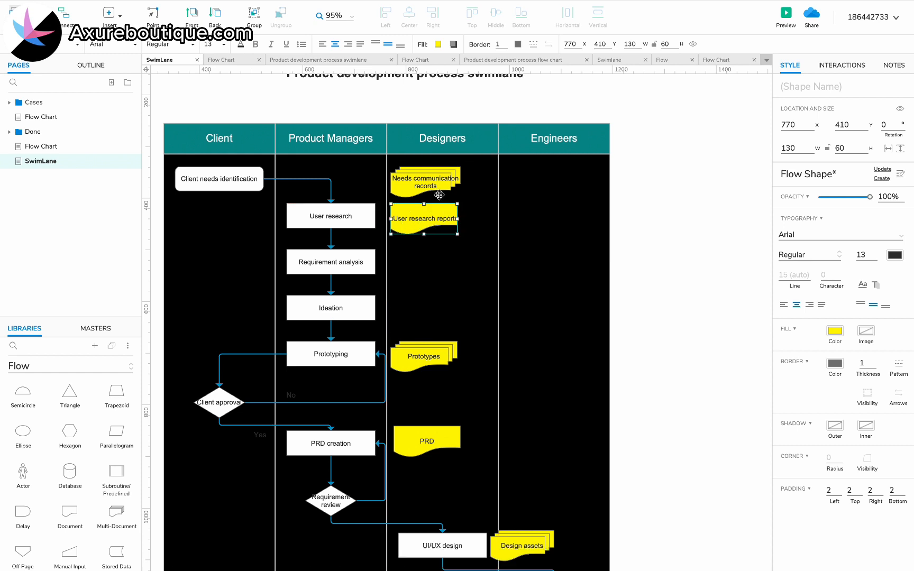
pyautogui.click(429, 181)
pyautogui.moveTo(431, 178); pyautogui.dragTo(316, 178)
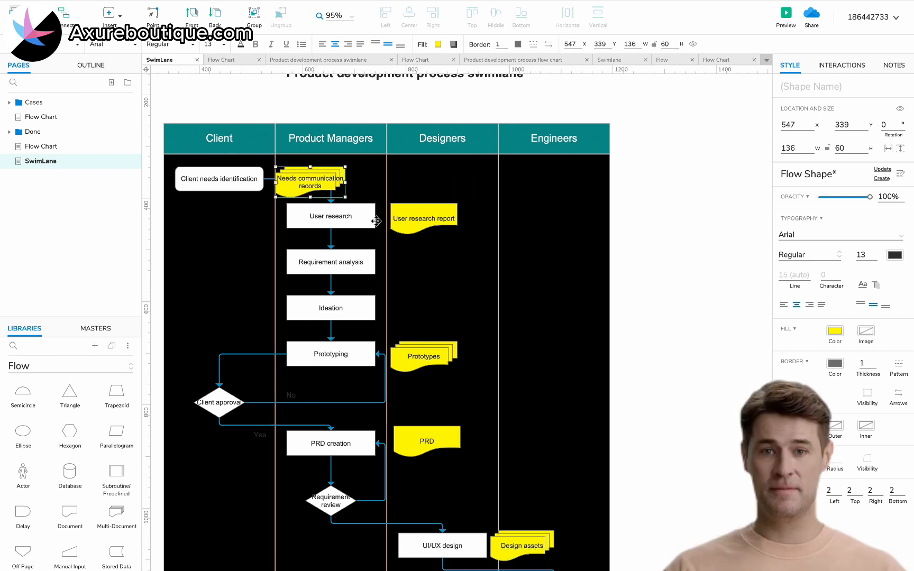